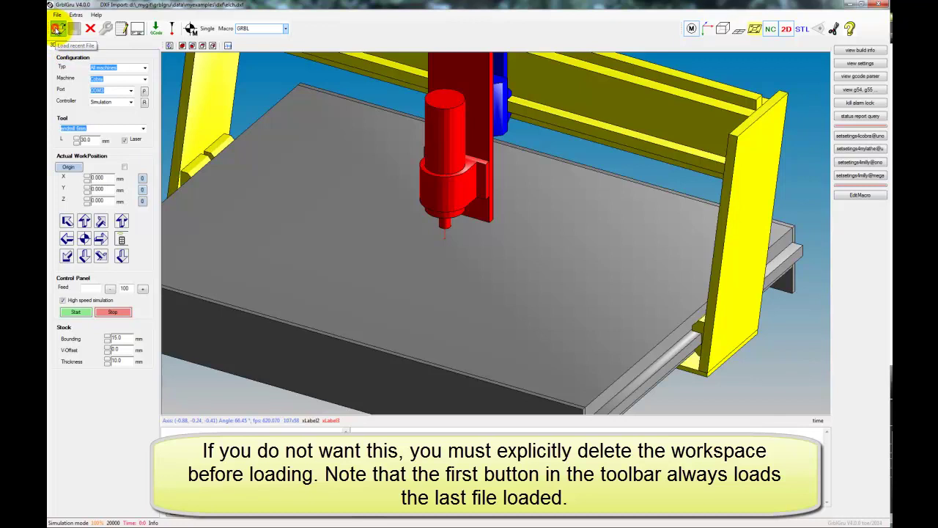
# Reload the most recently used drawing, elch.dxf, and show it in the 2D view.
pyautogui.click(57, 29)
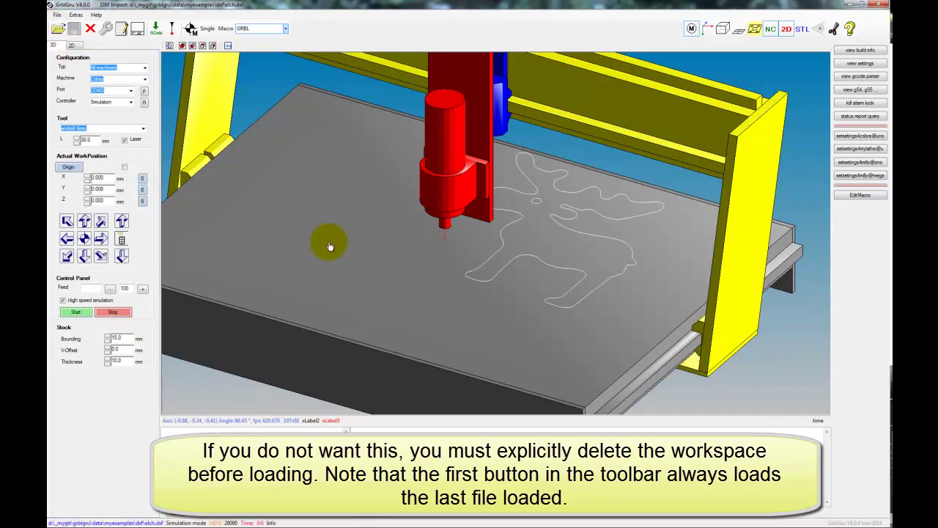
pyautogui.scroll(-5, 356, 247)
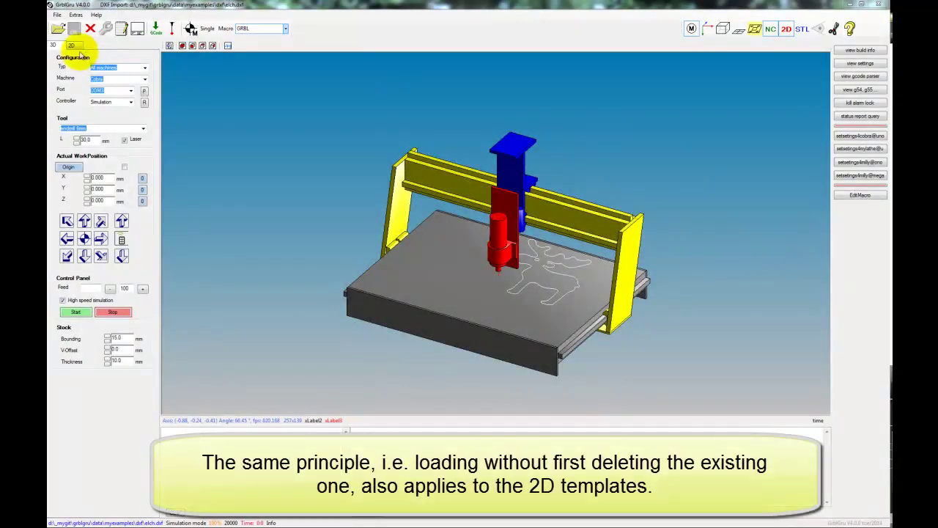
pyautogui.click(71, 45)
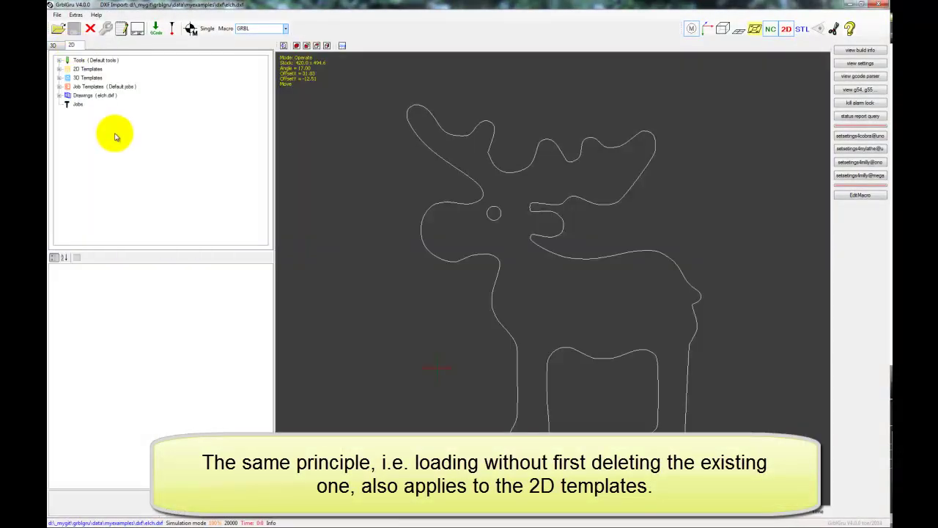
# Preview the Picture Frame and Triangle 2D templates over the moose drawing, ending on the Rectangle template.
pyautogui.click(59, 69)
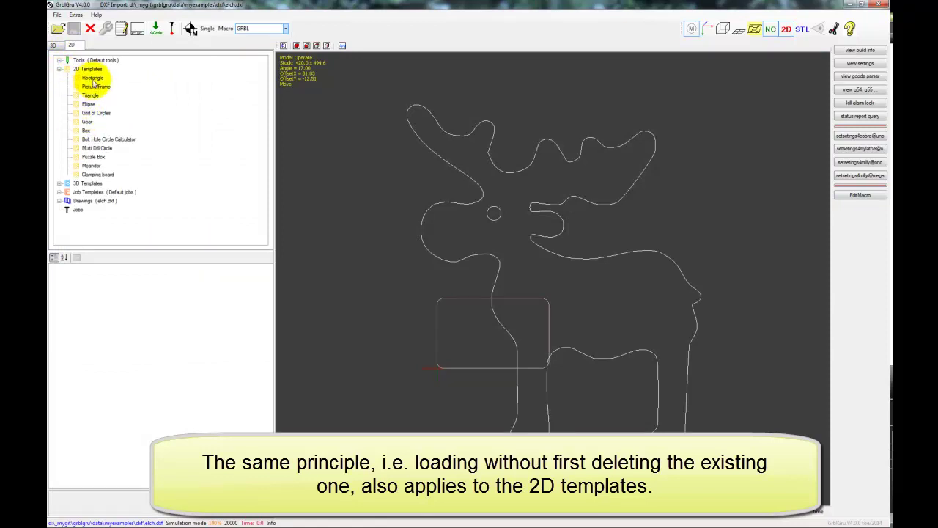
pyautogui.click(90, 87)
pyautogui.click(91, 96)
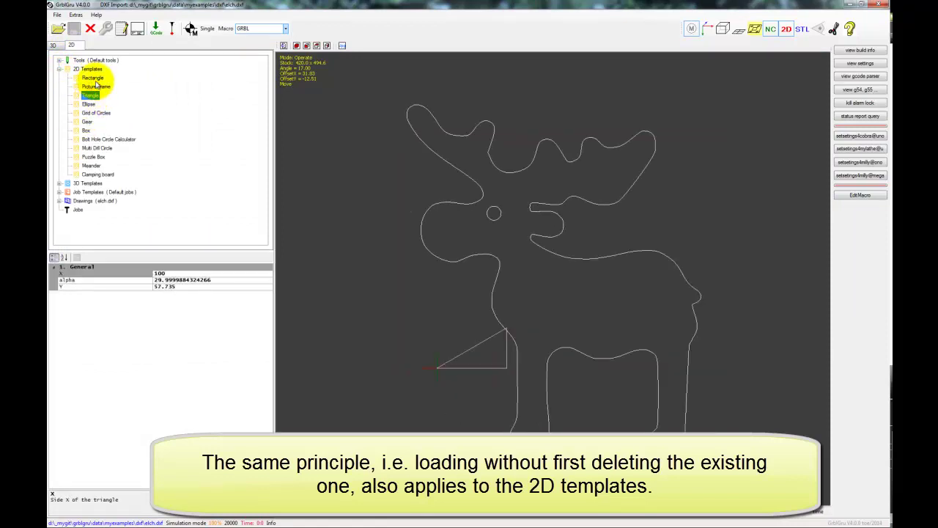
pyautogui.click(94, 78)
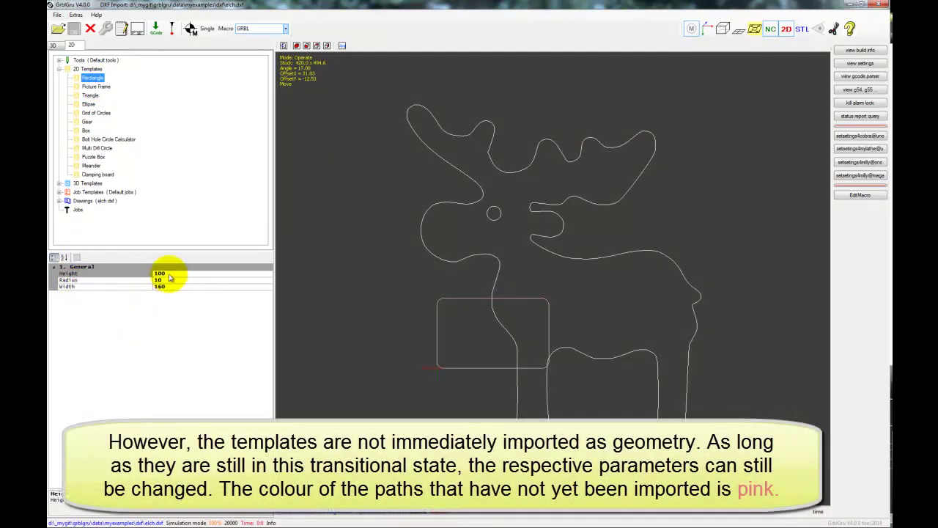
# Set the Rectangle template's height to 500, width to 600 and corner radius to 50.
pyautogui.click(167, 272)
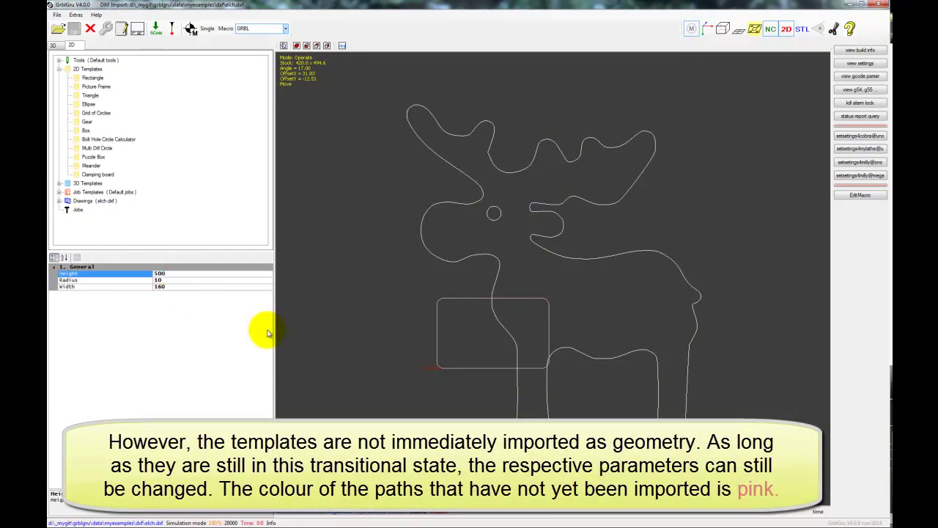
pyautogui.click(189, 280)
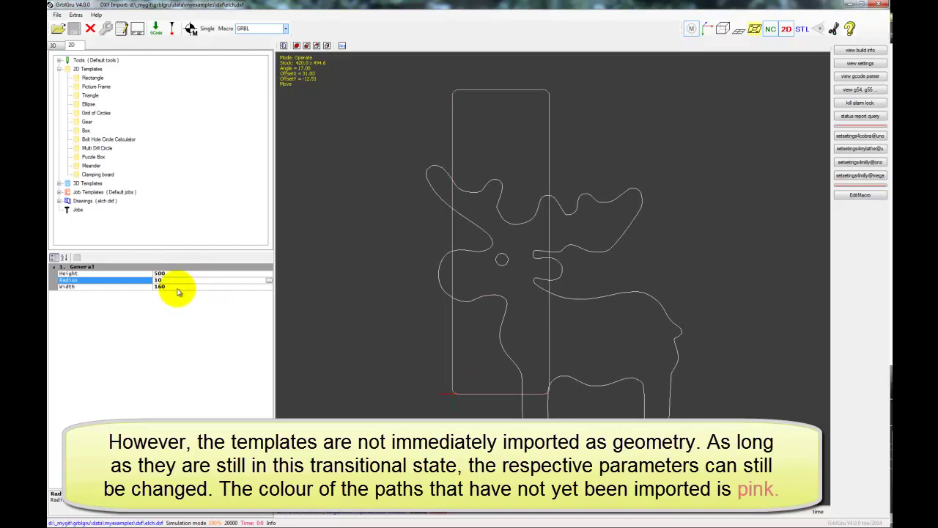
pyautogui.click(173, 286)
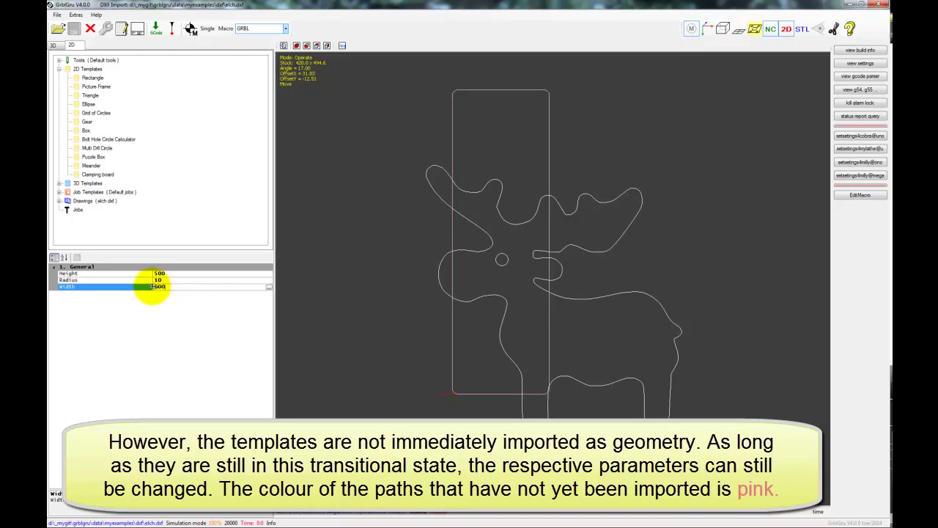
pyautogui.click(172, 279)
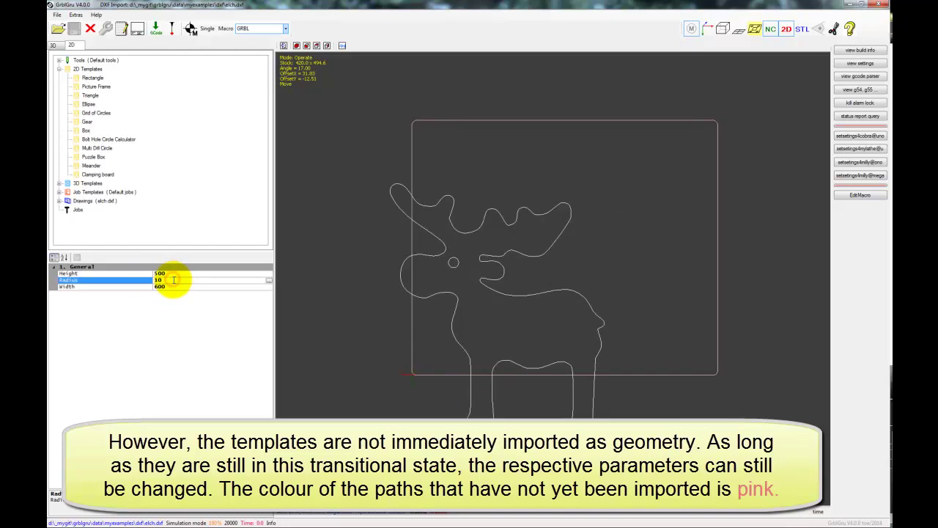
pyautogui.click(163, 280)
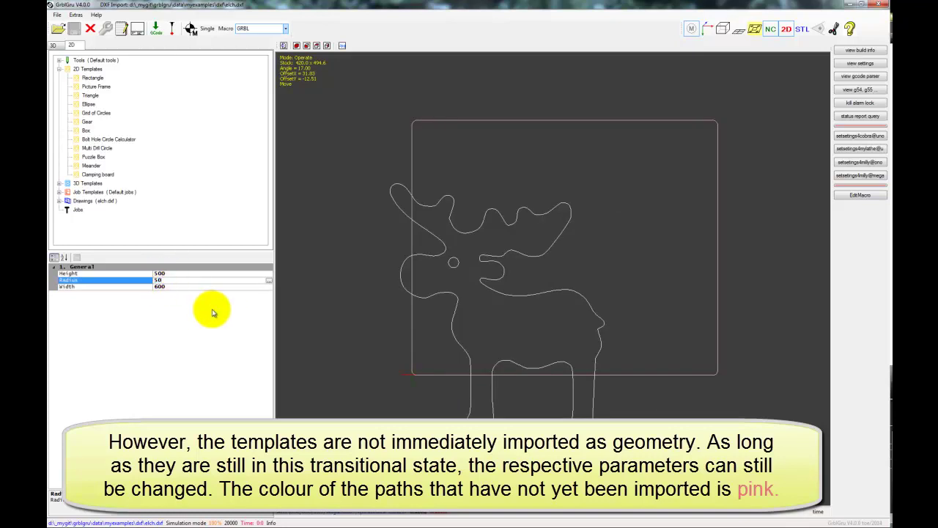
pyautogui.click(184, 286)
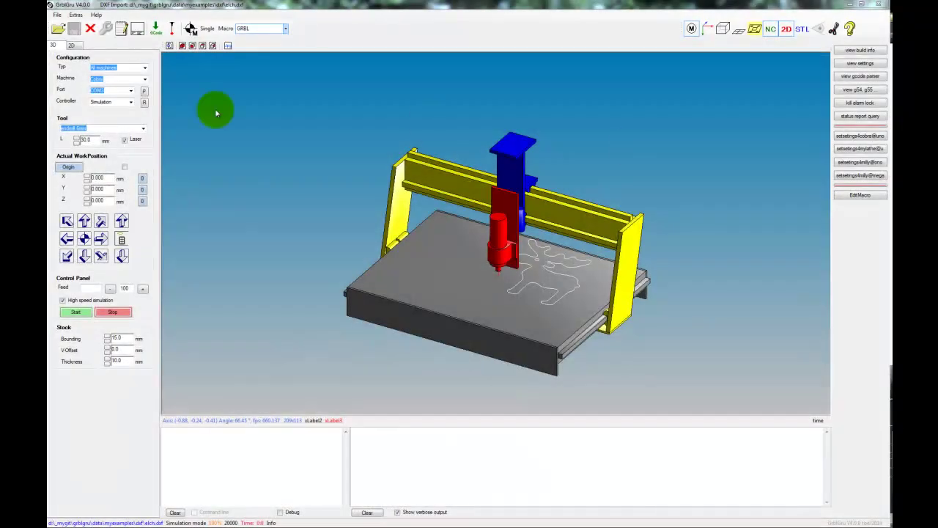
# Preview every 2D template in turn over the moose drawing, from Rectangle through Clamping board.
pyautogui.click(71, 44)
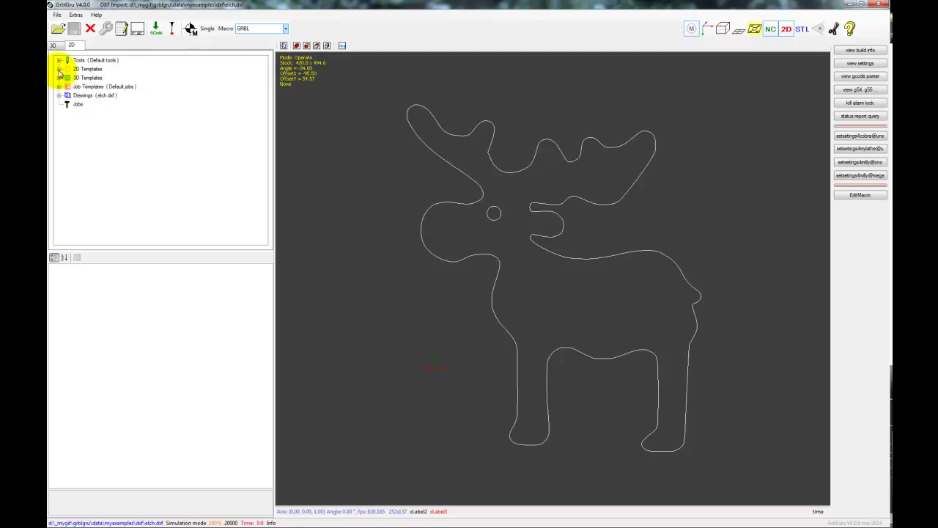
pyautogui.click(59, 69)
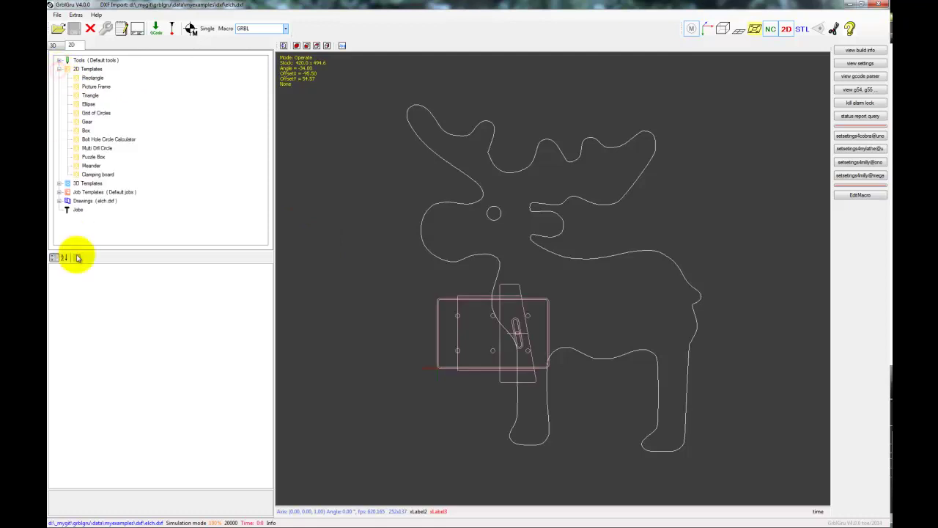
pyautogui.click(94, 78)
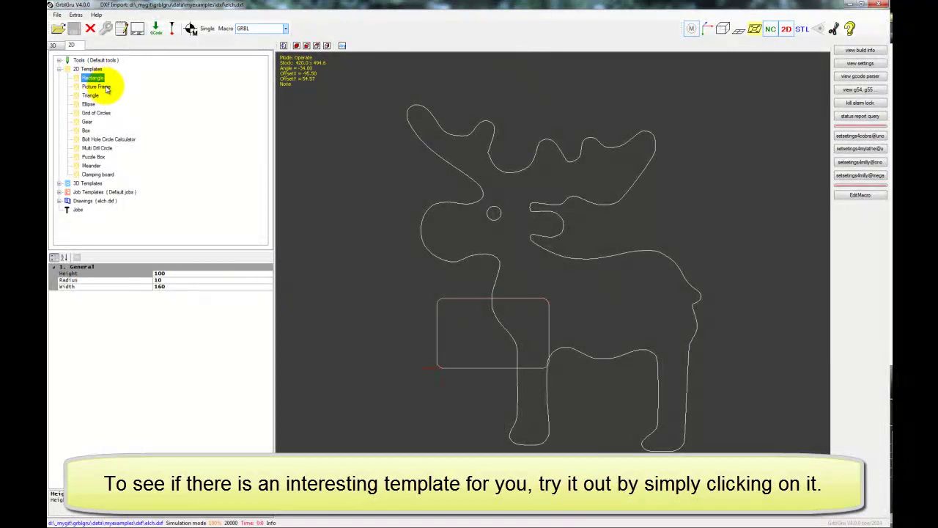
pyautogui.click(102, 87)
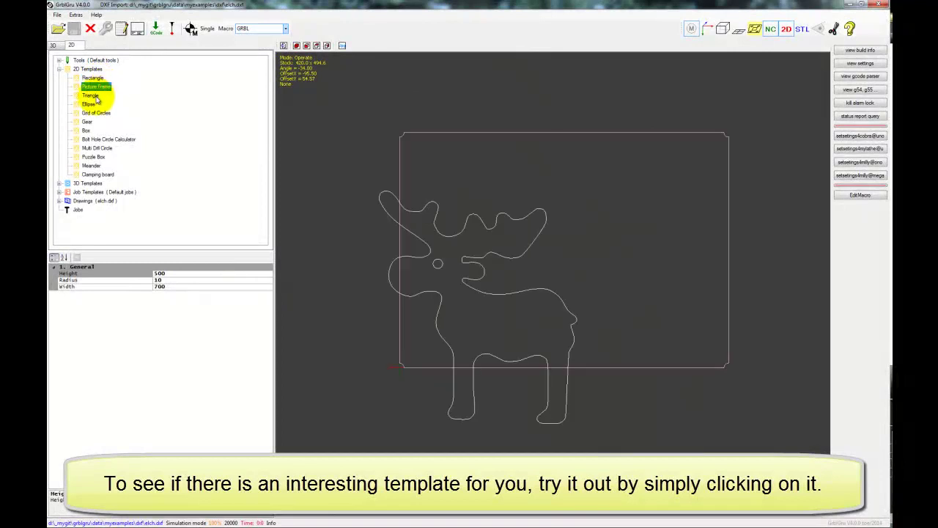
pyautogui.click(91, 96)
pyautogui.click(91, 104)
pyautogui.click(97, 113)
pyautogui.click(88, 122)
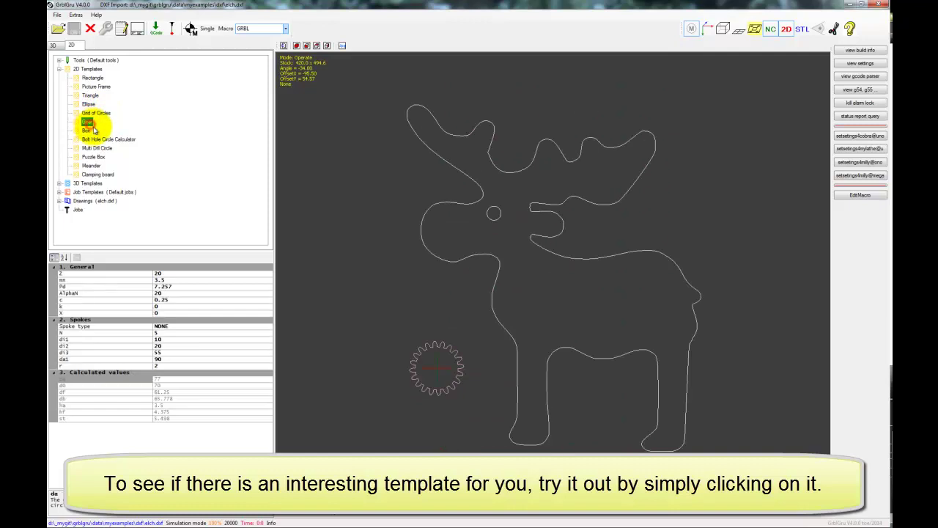
pyautogui.click(86, 131)
pyautogui.click(103, 140)
pyautogui.click(97, 148)
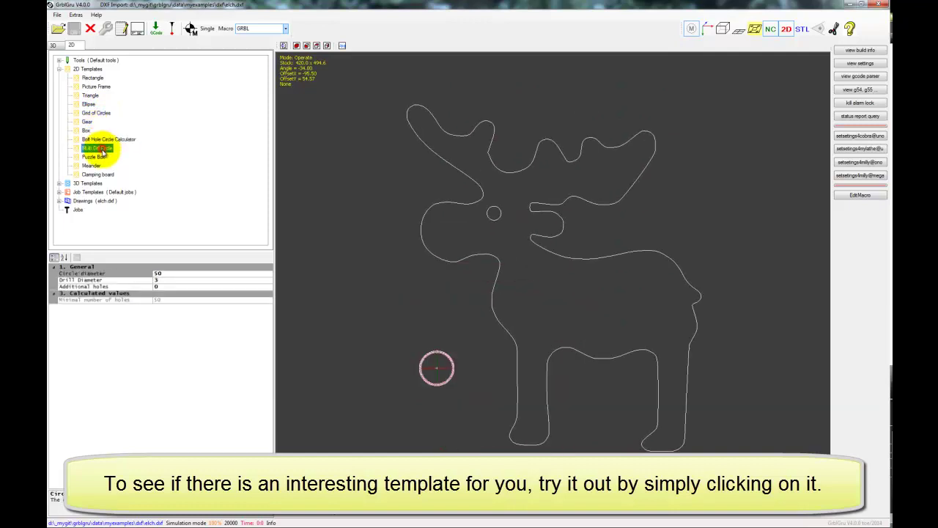
pyautogui.click(100, 158)
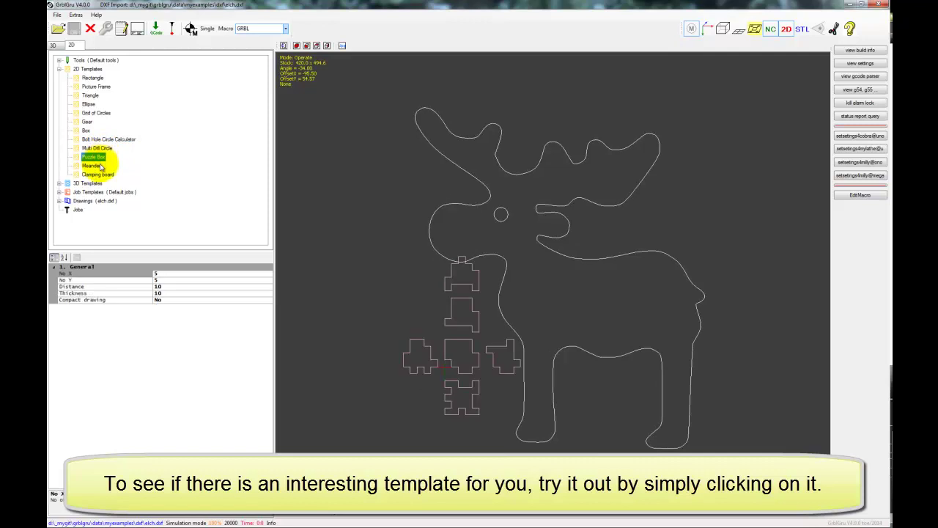
pyautogui.click(94, 166)
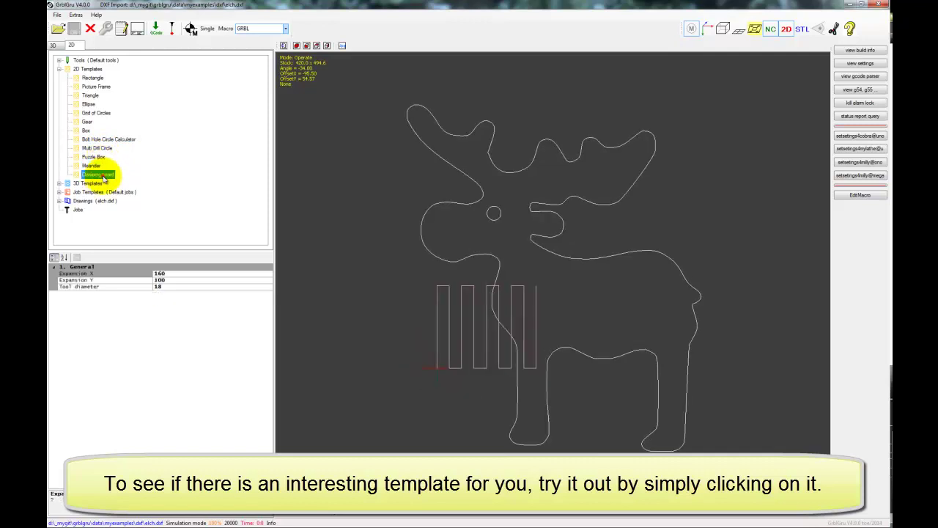
pyautogui.click(104, 176)
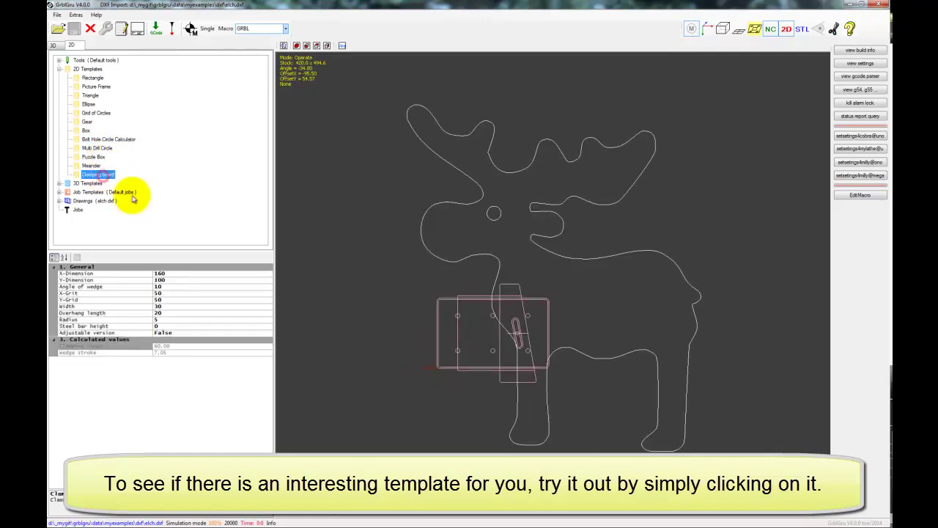
# Preview the Picture Frame template and examine Toolpath 0 and Toolpath 1 of the zeichnung drawing.
pyautogui.click(95, 87)
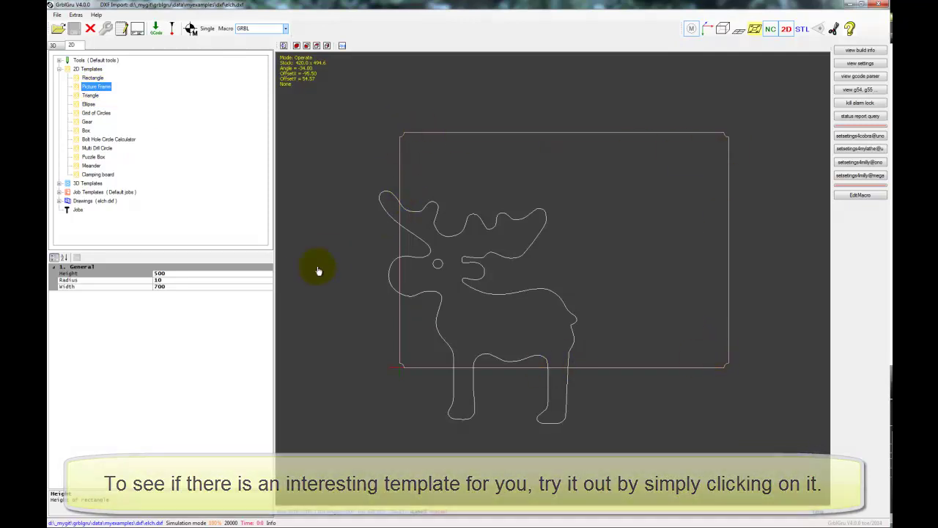
pyautogui.click(59, 200)
pyautogui.click(68, 210)
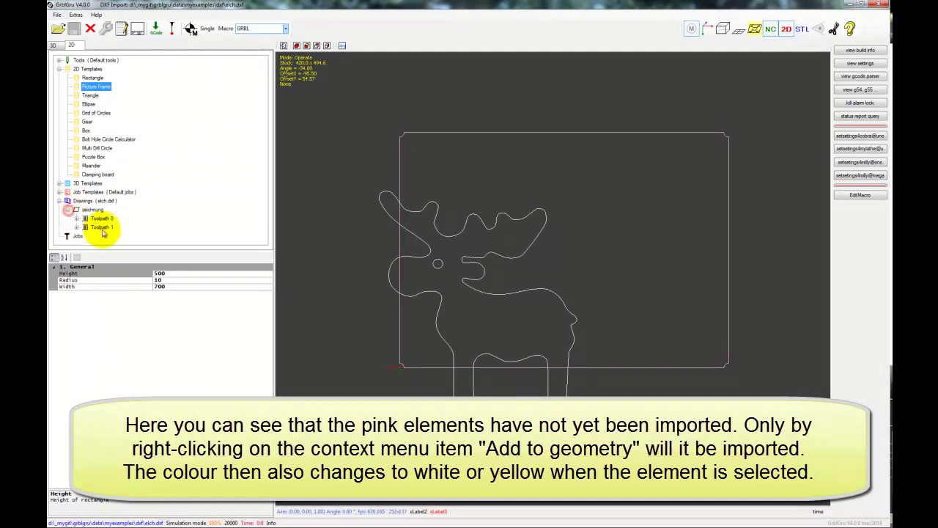
pyautogui.click(104, 219)
pyautogui.click(106, 228)
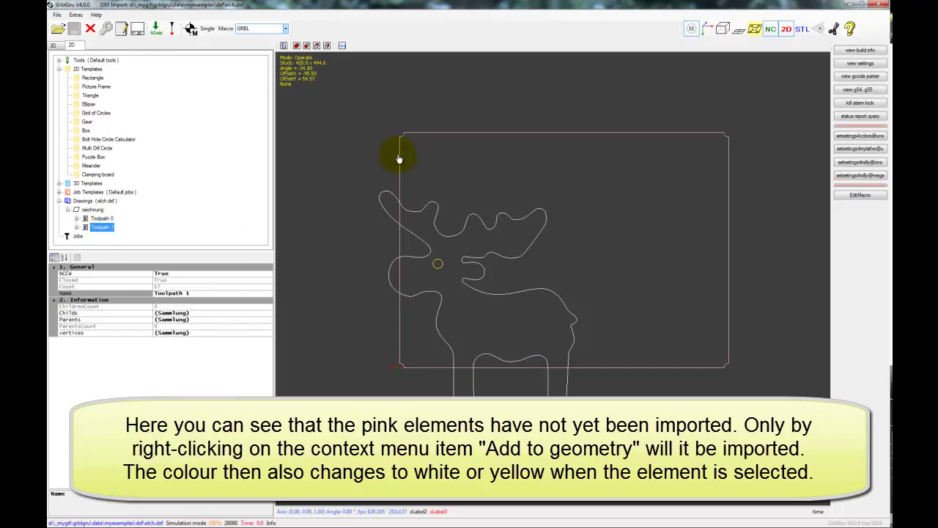
# Add the 700 x 500 Picture Frame template to the geometry and expand its entry among the drawings.
pyautogui.click(96, 86)
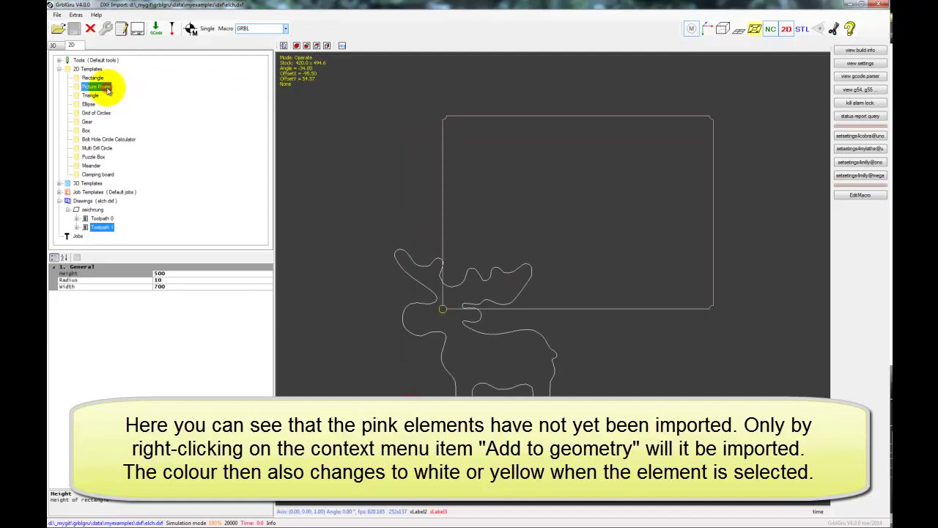
pyautogui.rightClick(107, 88)
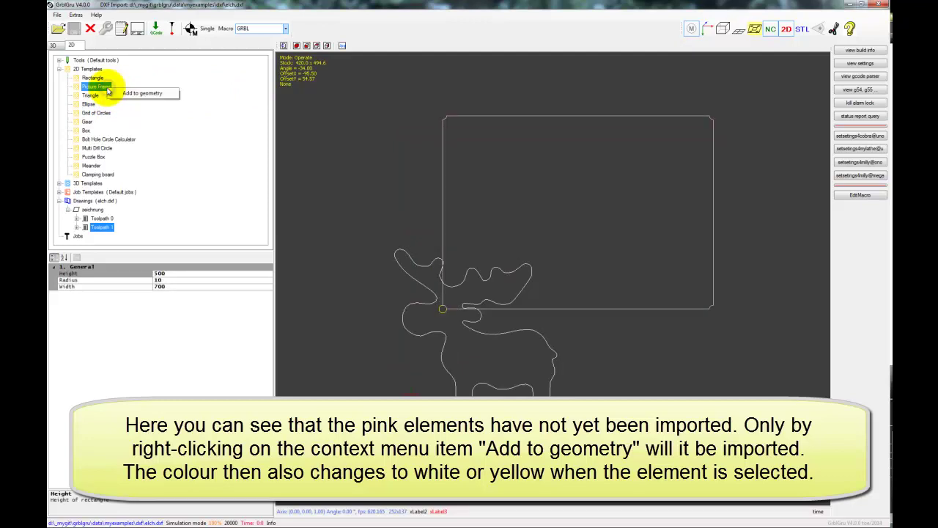
pyautogui.click(148, 96)
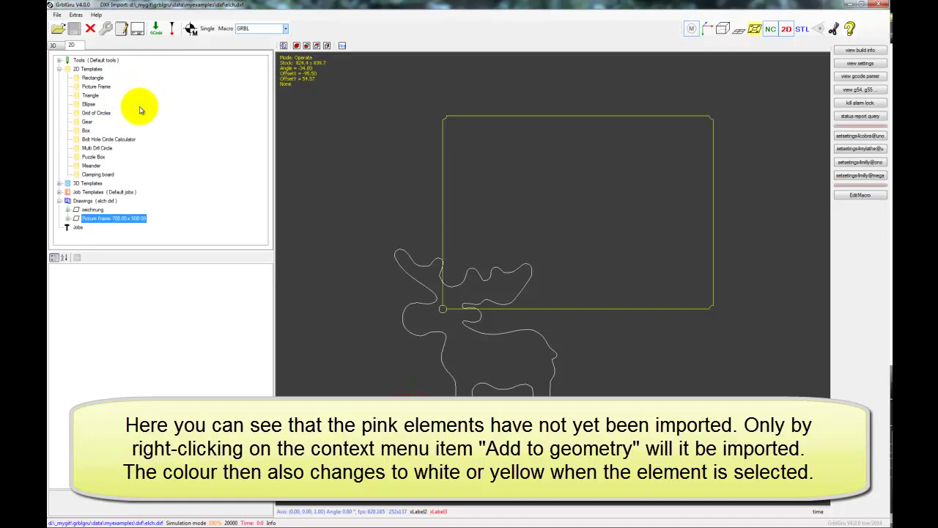
pyautogui.click(67, 218)
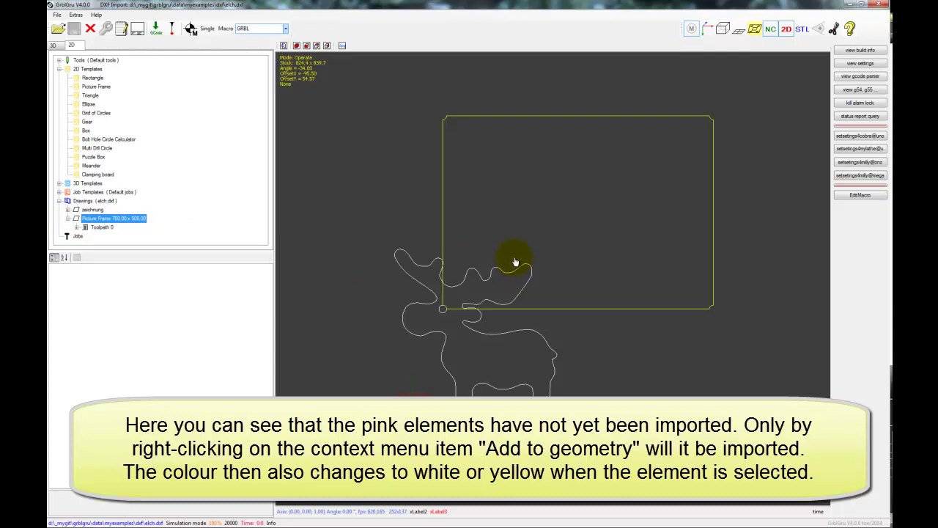
pyautogui.click(543, 244)
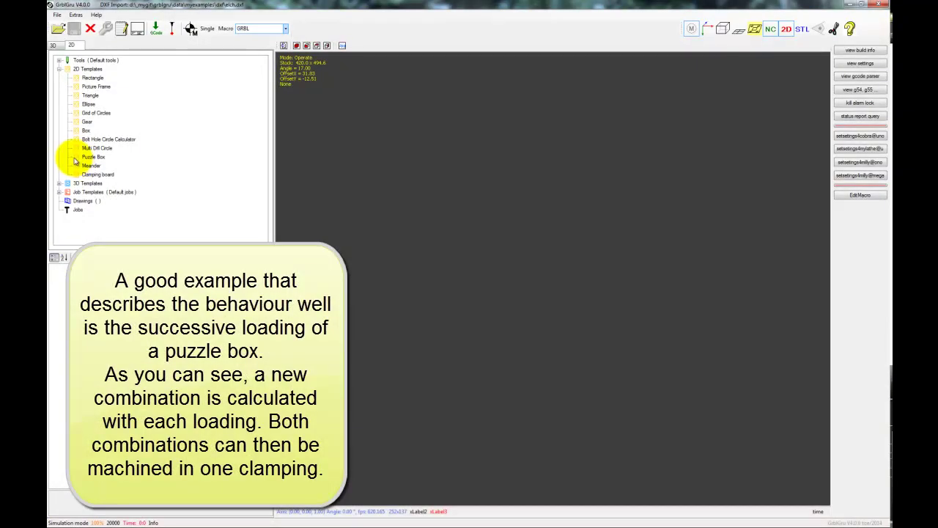
# Add a Puzzle Box template to the geometry of the empty workspace.
pyautogui.doubleClick(76, 158)
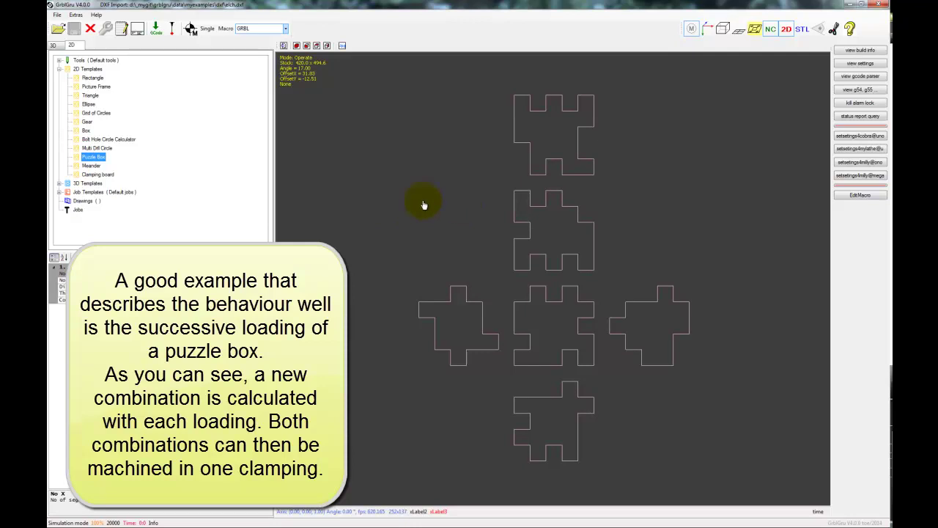
pyautogui.moveTo(93, 157); pyautogui.dragTo(146, 165)
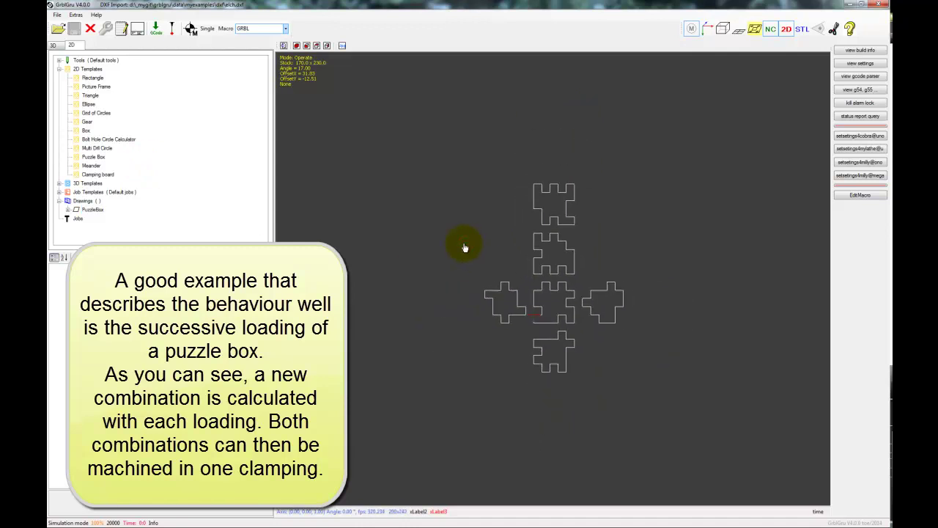
# Move all six toolpaths of the puzzle box about 194 mm in the negative X direction using the editor.
pyautogui.moveTo(444, 174); pyautogui.dragTo(650, 404)
pyautogui.rightClick(584, 301)
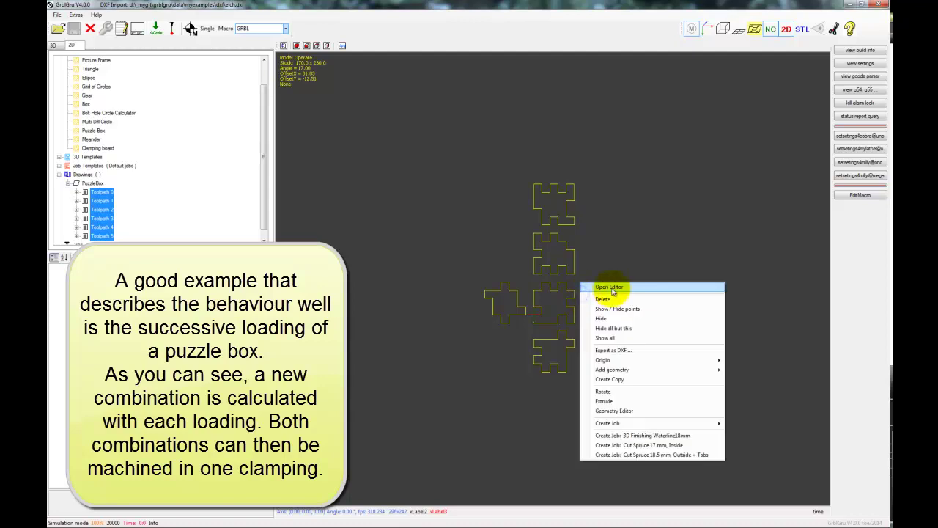
pyautogui.click(610, 286)
pyautogui.moveTo(556, 282); pyautogui.dragTo(397, 281)
pyautogui.rightClick(529, 283)
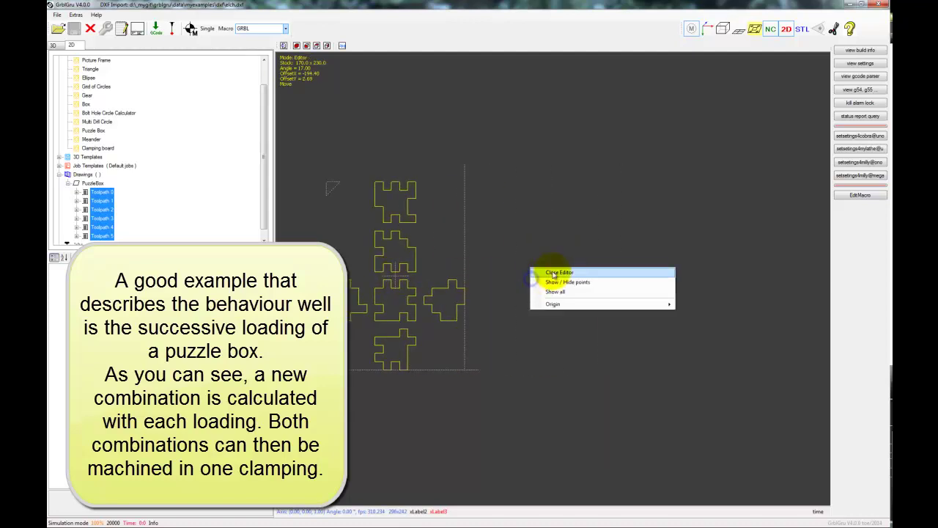
pyautogui.click(551, 273)
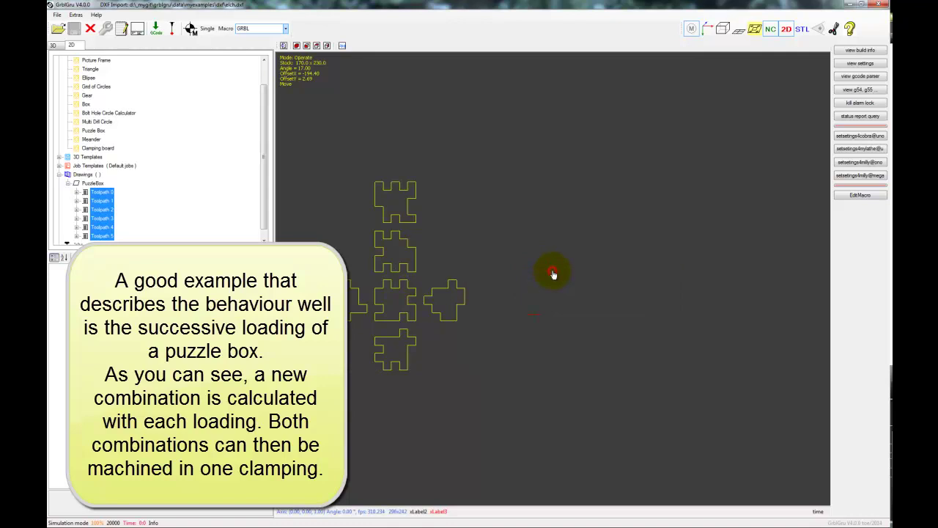
# Add a second Puzzle Box combination to the geometry alongside the first.
pyautogui.doubleClick(94, 131)
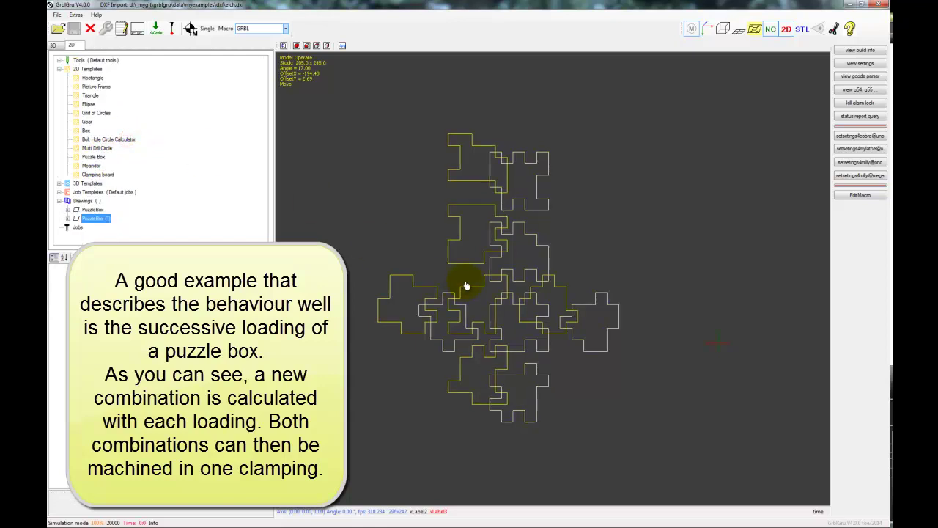
# Move the second puzzle box about 220 mm in X and -15 mm in Y with the editor, clear of the first.
pyautogui.rightClick(656, 183)
pyautogui.click(663, 168)
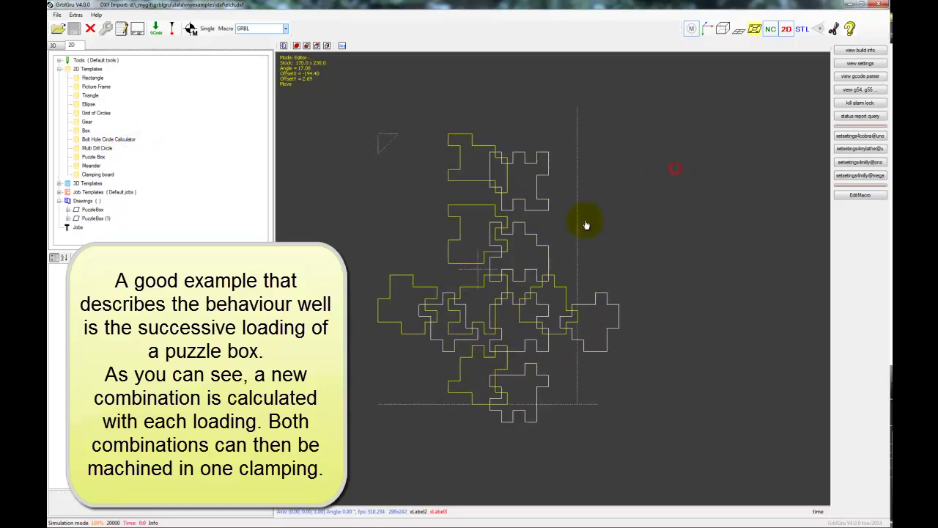
pyautogui.moveTo(475, 273); pyautogui.dragTo(734, 289)
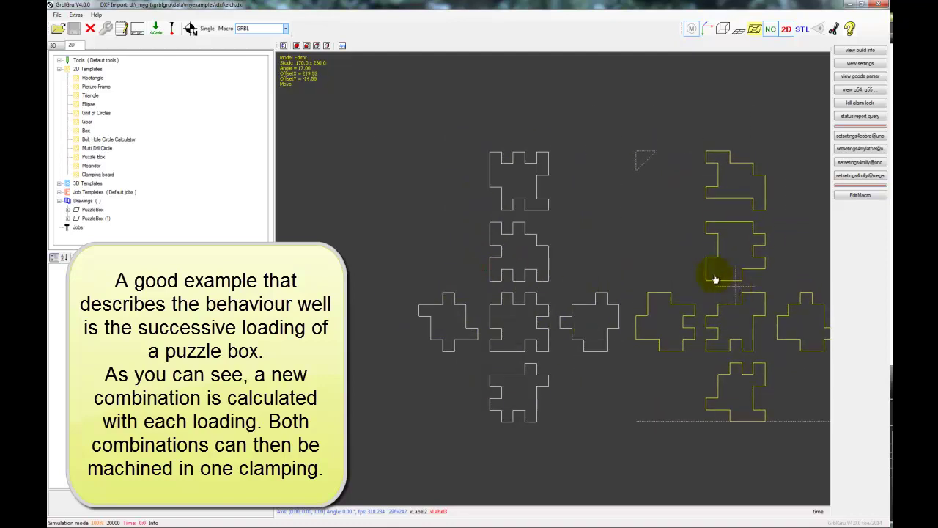
pyautogui.rightClick(590, 103)
pyautogui.click(608, 101)
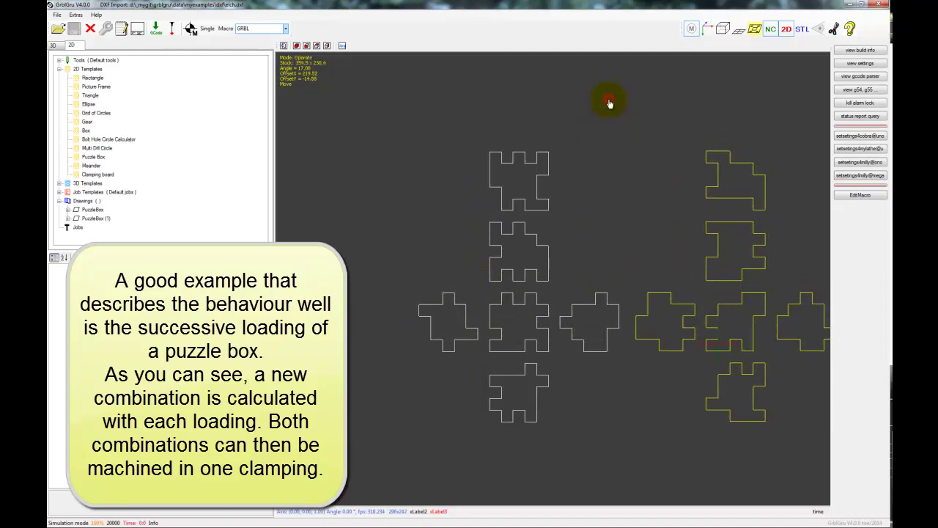
pyautogui.scroll(-1, 632, 221)
pyautogui.moveTo(624, 245); pyautogui.dragTo(531, 252, button='middle')
pyautogui.scroll(1, 539, 250)
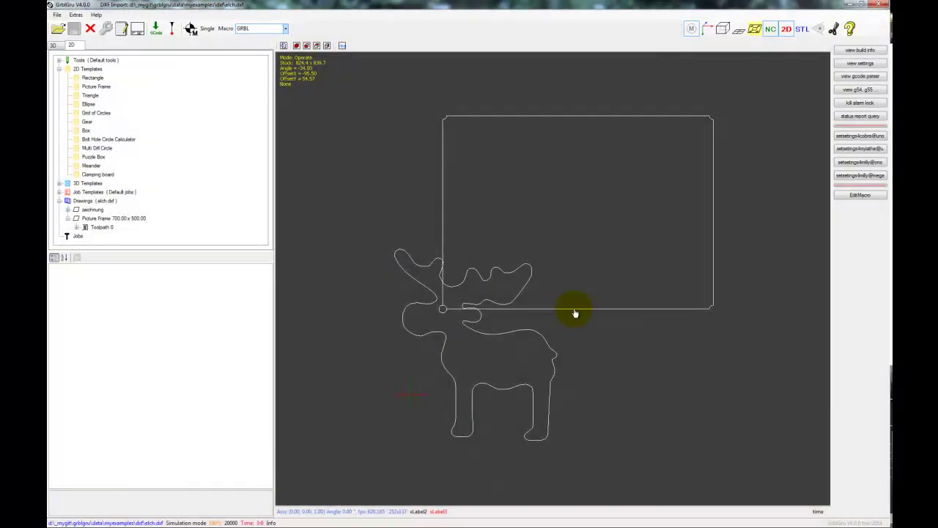
# Move the picture frame about -222 mm in X and -341 mm in Y around the moose, and scale it to about 845 x 603 mm.
pyautogui.click(575, 312)
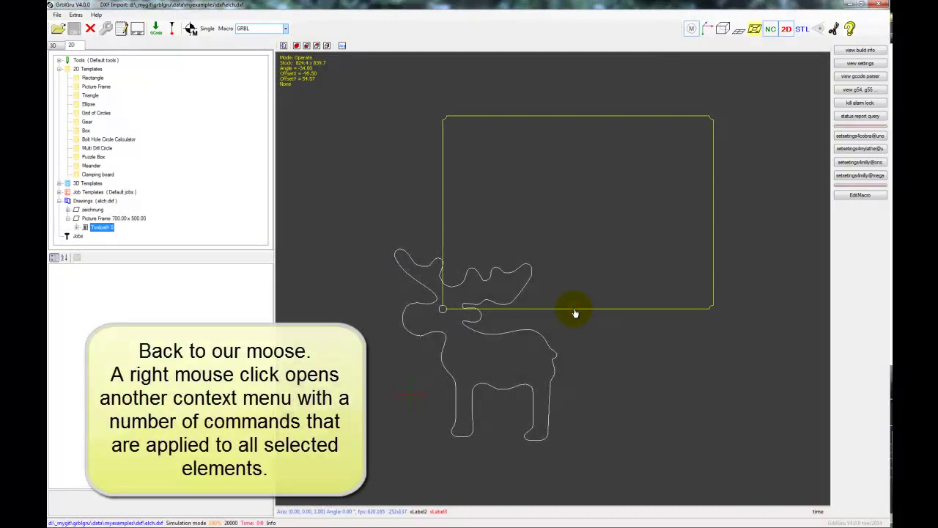
pyautogui.rightClick(574, 312)
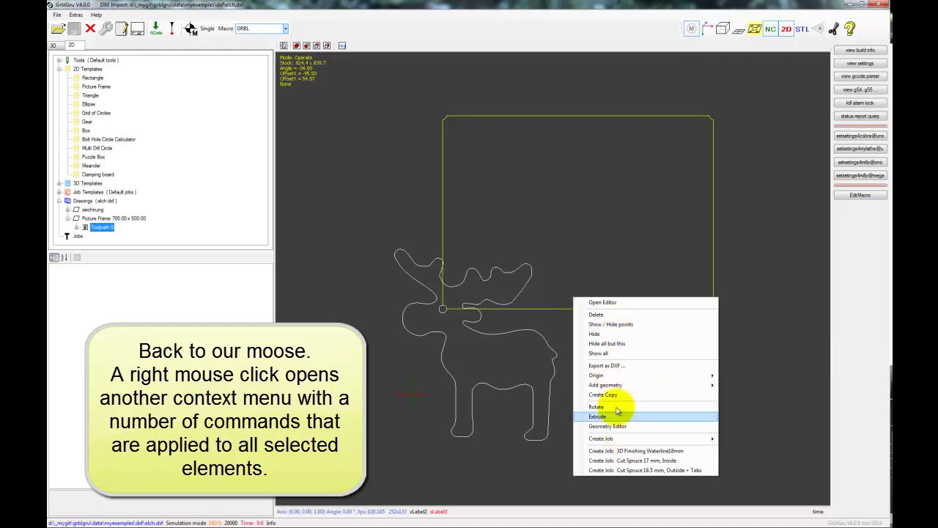
pyautogui.click(612, 302)
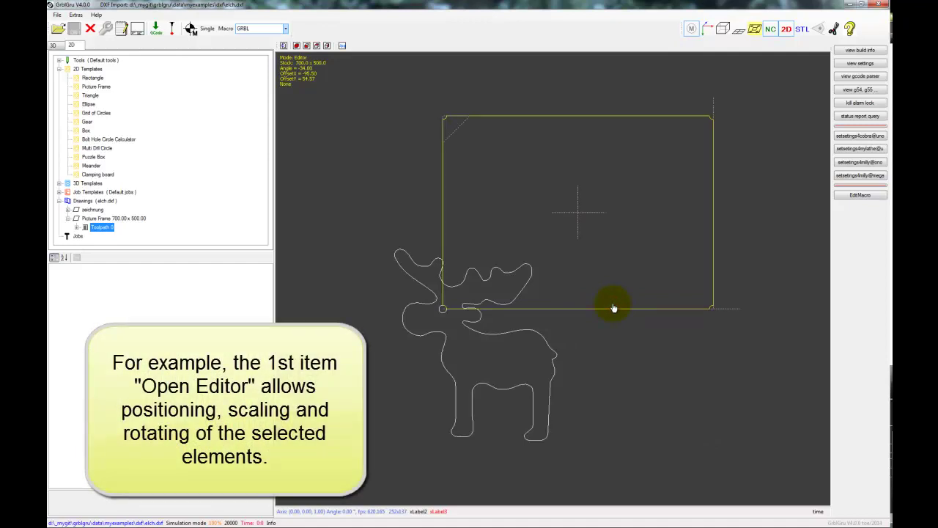
pyautogui.moveTo(579, 217); pyautogui.dragTo(494, 351)
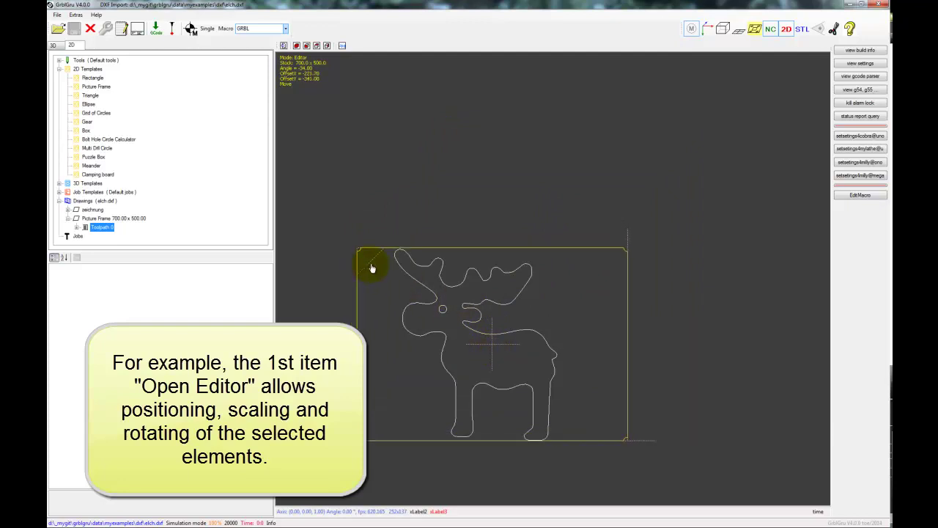
pyautogui.moveTo(372, 267); pyautogui.dragTo(345, 252)
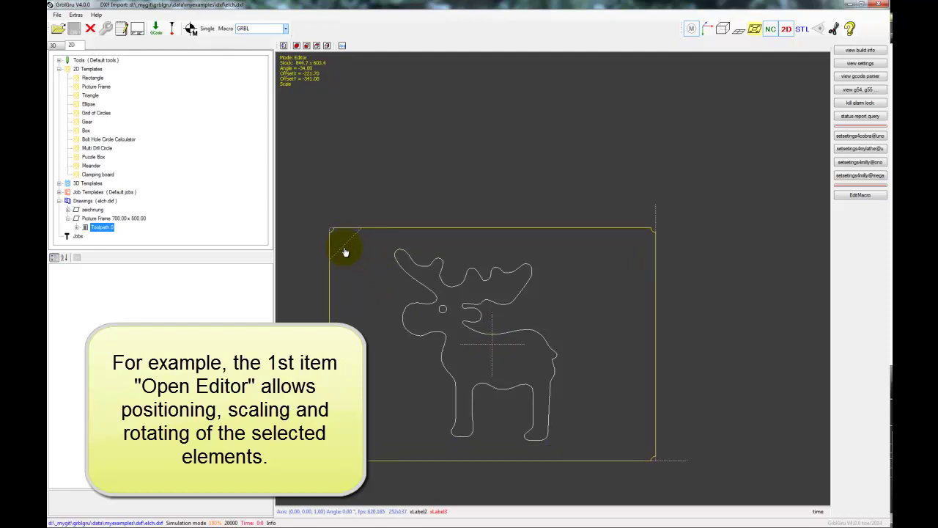
pyautogui.click(582, 307)
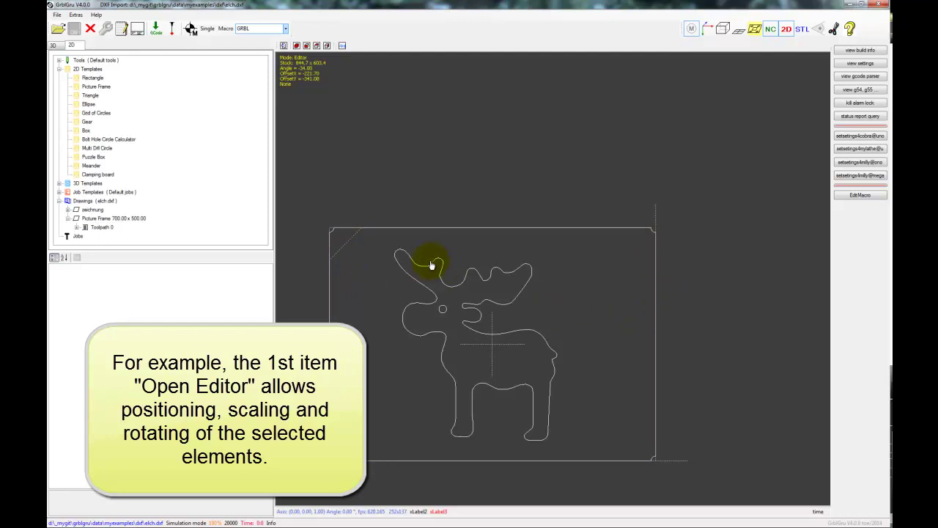
# Move the frame and moose together about 267 mm in X and 342 mm in Y, and rotate them to 17 degrees.
pyautogui.moveTo(315, 207); pyautogui.dragTo(682, 400)
pyautogui.moveTo(556, 252); pyautogui.dragTo(598, 217)
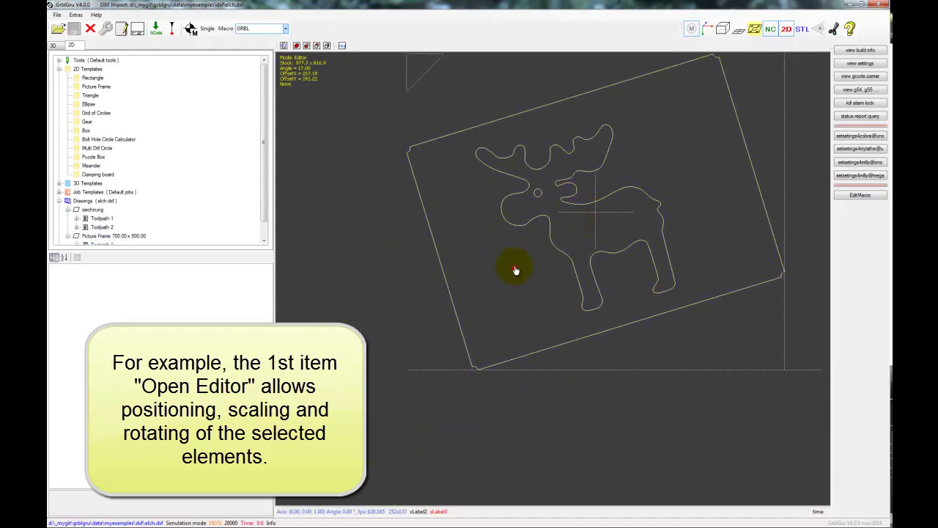
pyautogui.click(510, 176)
# Move only the two moose toolpaths about 32 mm in X and -12 mm in Y inside the rotated frame.
pyautogui.moveTo(456, 102); pyautogui.dragTo(716, 351)
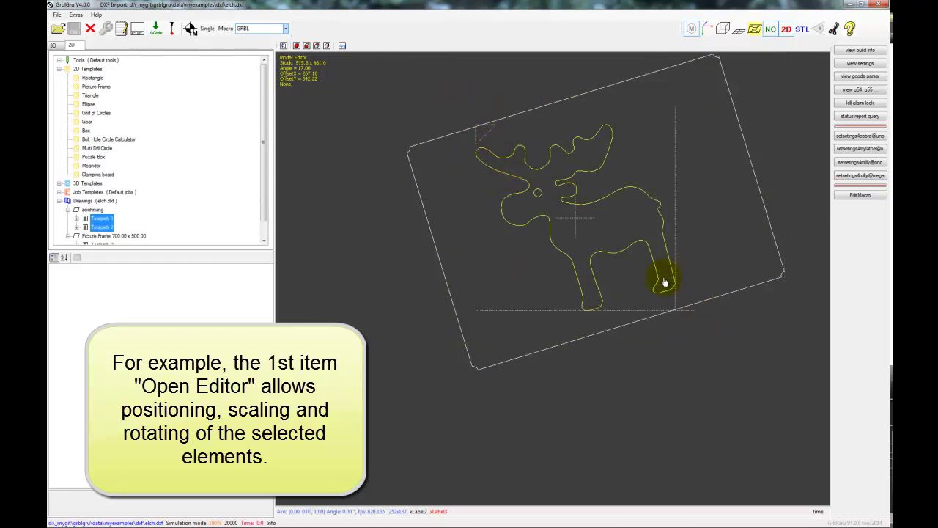
pyautogui.moveTo(578, 222)
pyautogui.mouseDown()
pyautogui.moveTo(383, 289)
pyautogui.moveTo(655, 391)
pyautogui.moveTo(698, 337)
pyautogui.moveTo(626, 215)
pyautogui.moveTo(597, 215)
pyautogui.moveTo(590, 228)
pyautogui.mouseUp()
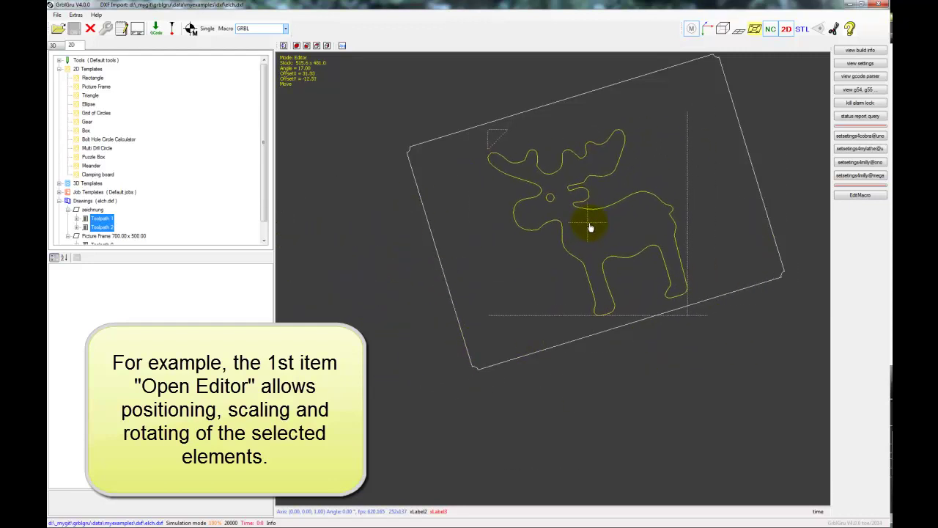
pyautogui.moveTo(590, 228); pyautogui.dragTo(590, 228)
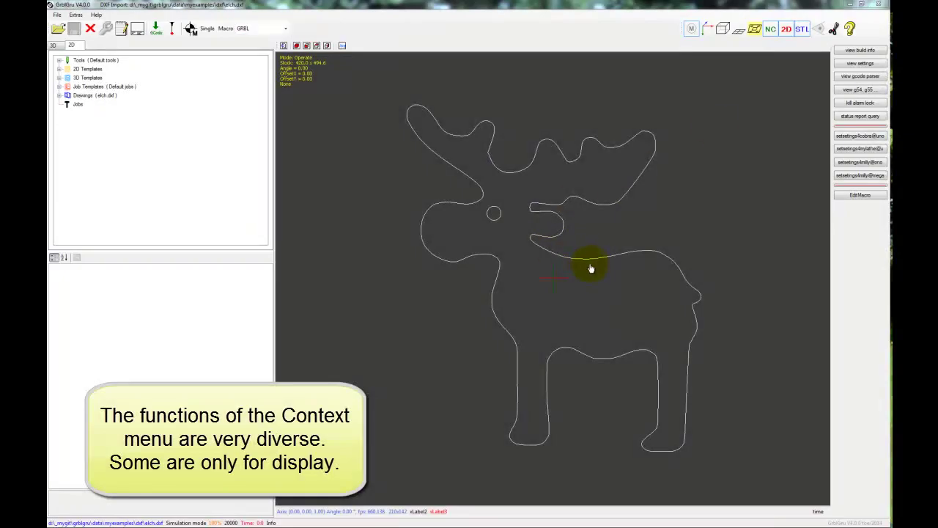
# Show the points of the moose's body outline and hide them again.
pyautogui.click(591, 261)
pyautogui.rightClick(590, 263)
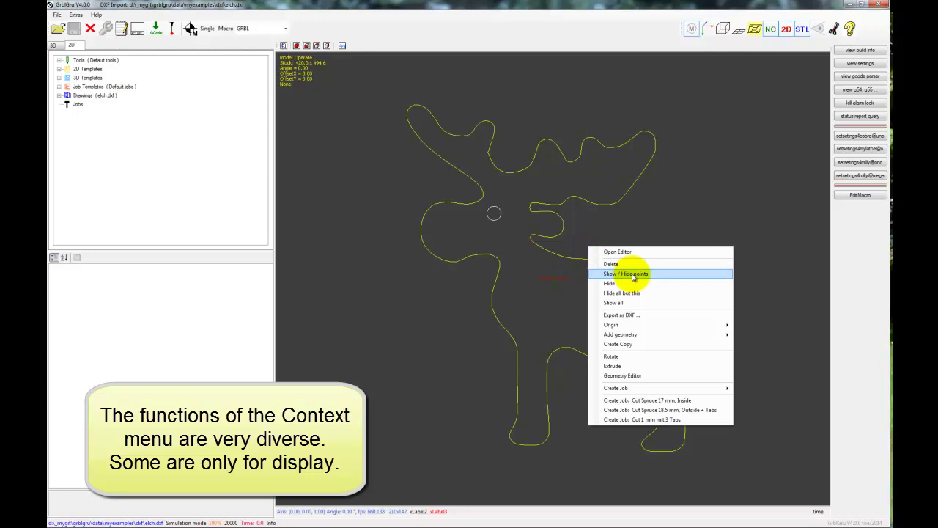
pyautogui.click(634, 274)
pyautogui.rightClick(630, 262)
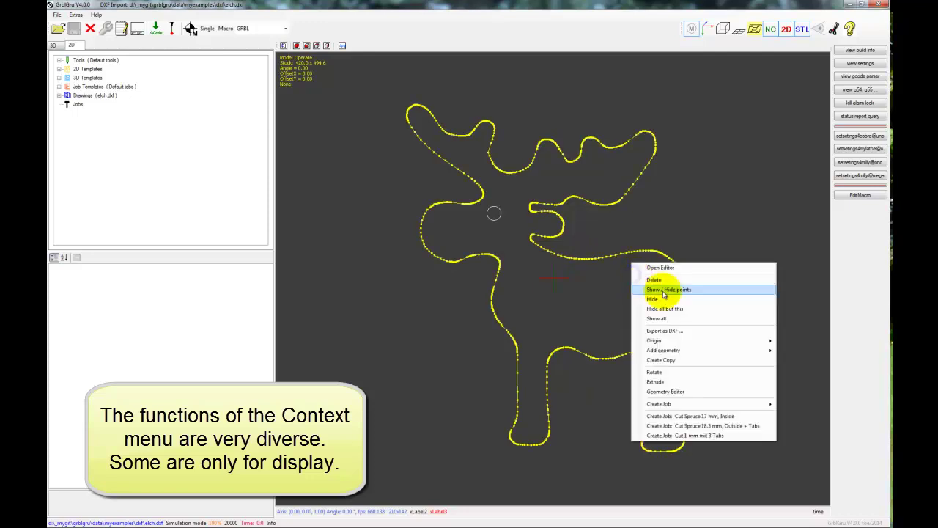
pyautogui.click(664, 293)
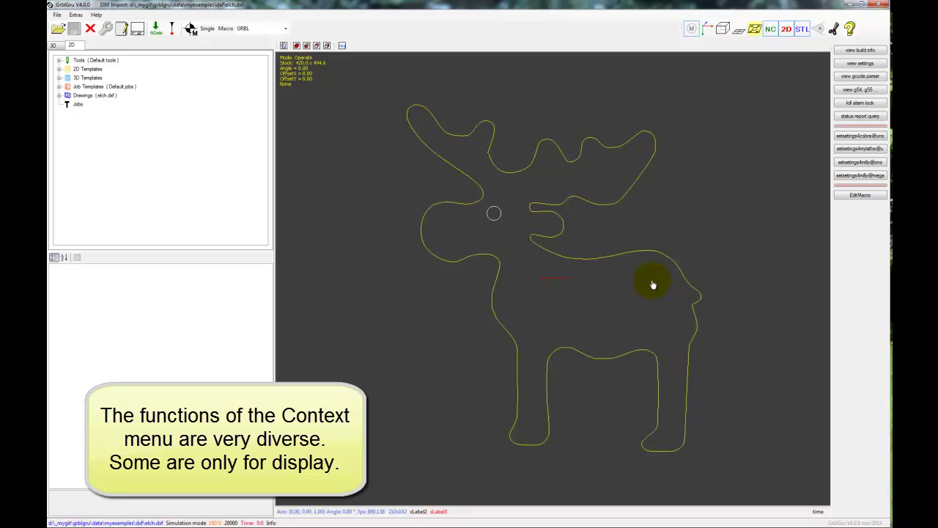
# Hide everything except the moose's body outline and show all elements again.
pyautogui.rightClick(653, 283)
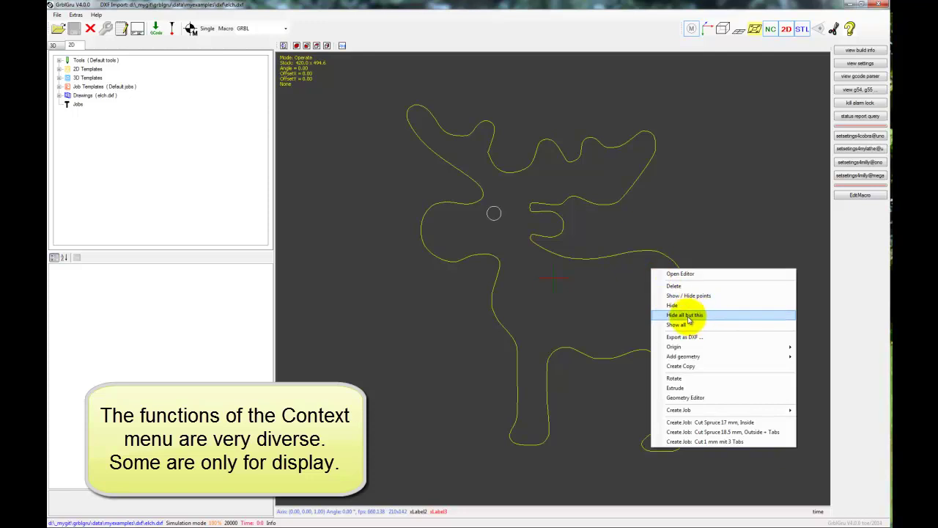
pyautogui.click(688, 315)
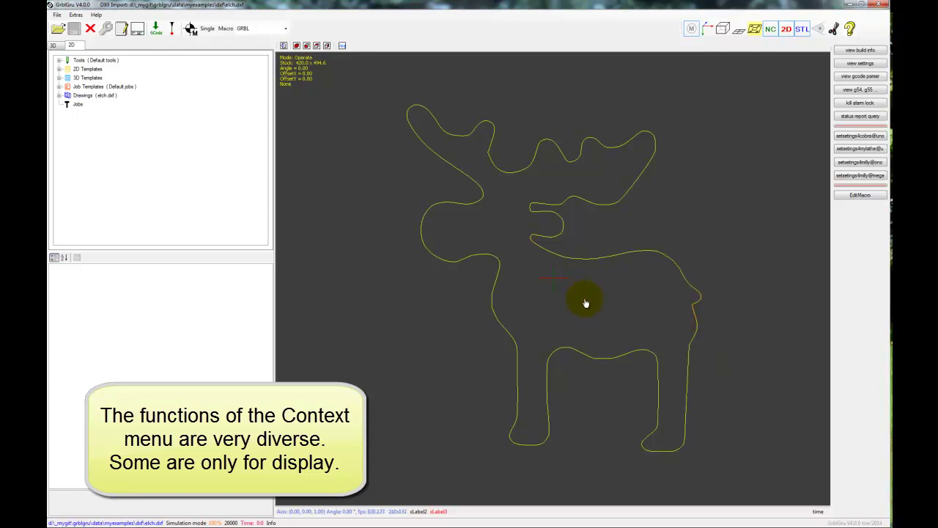
pyautogui.rightClick(617, 261)
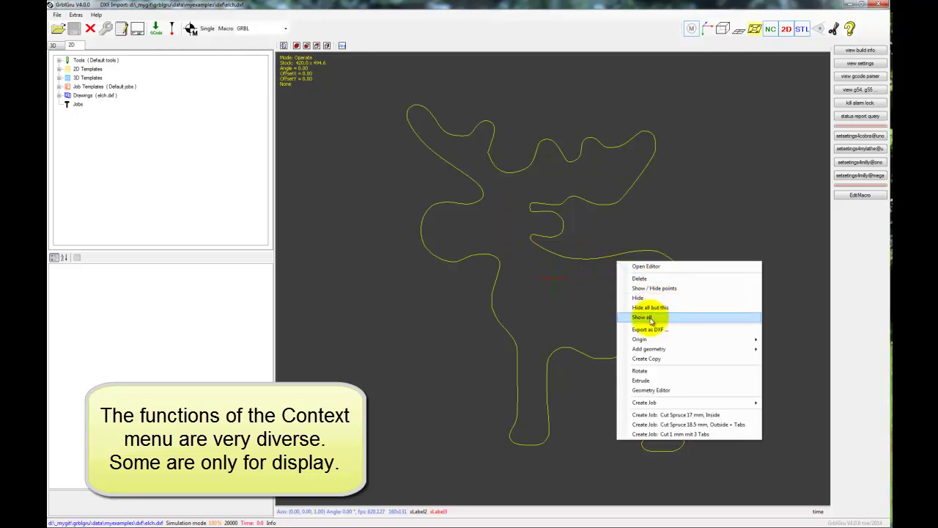
pyautogui.click(651, 321)
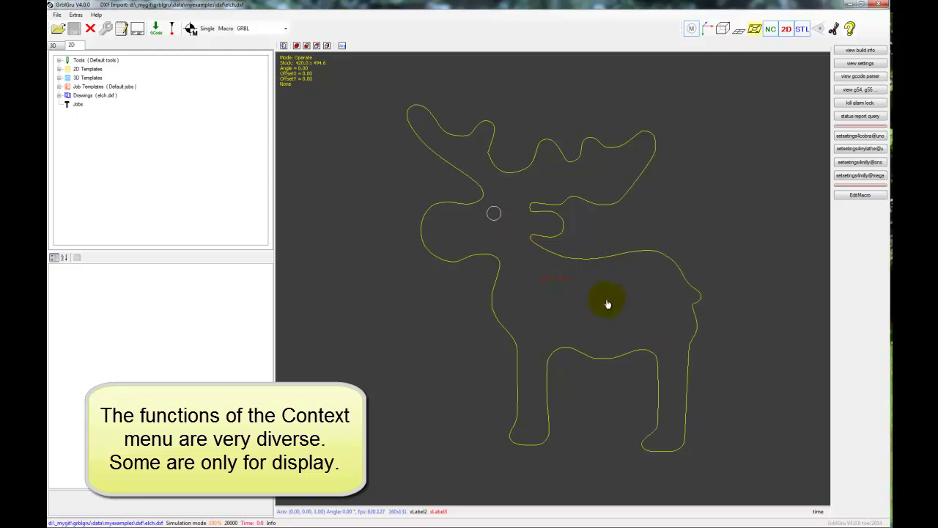
pyautogui.rightClick(608, 247)
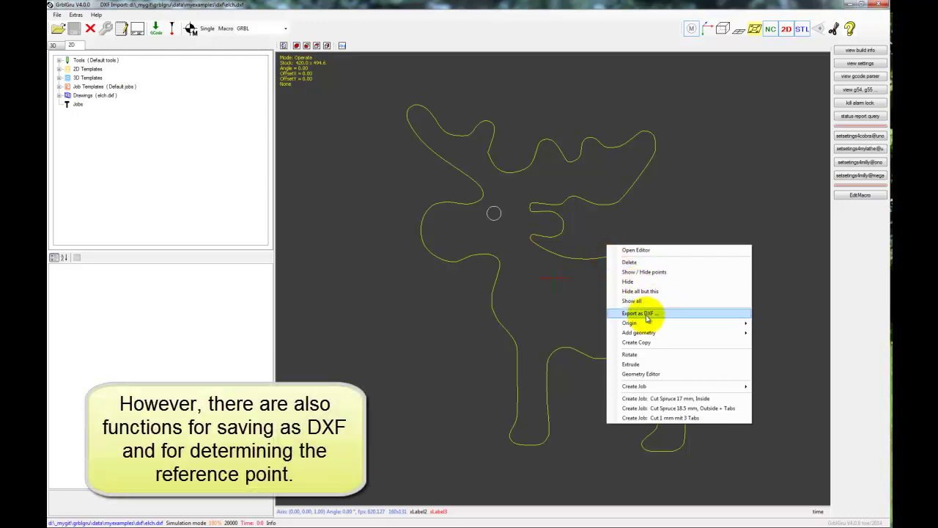
pyautogui.click(642, 313)
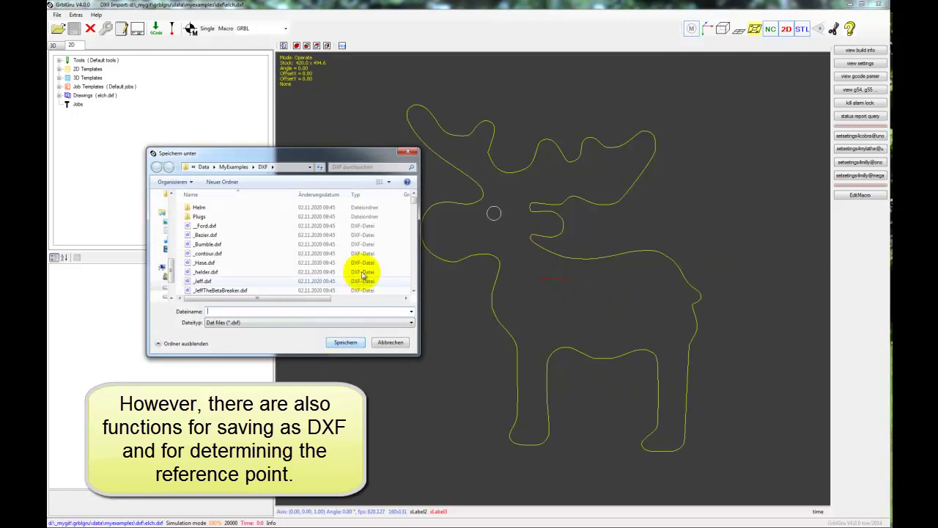
pyautogui.click(405, 152)
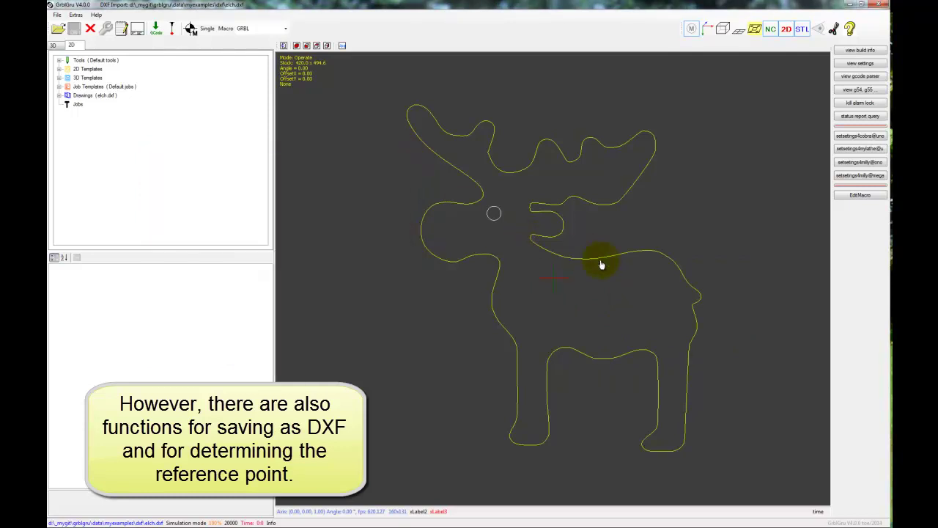
# Add a convex hull around the moose outline with a 6 mm offset.
pyautogui.rightClick(599, 251)
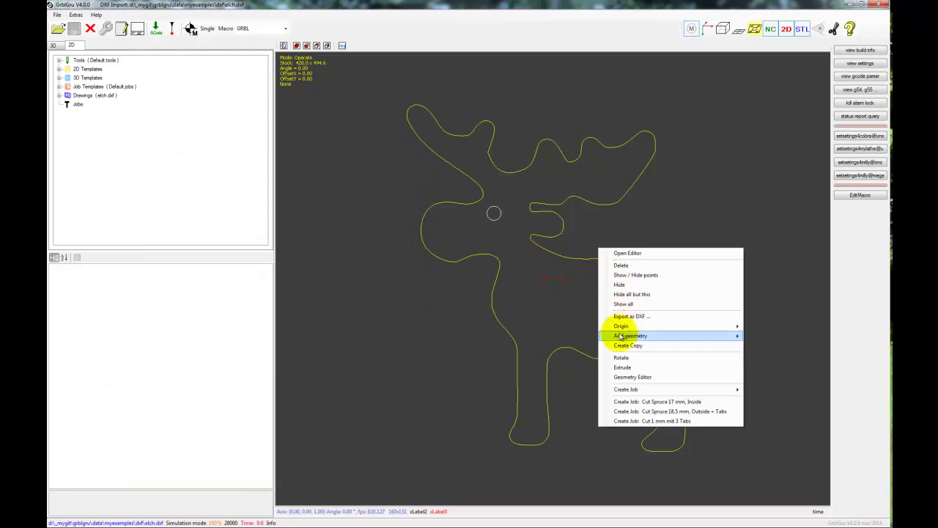
pyautogui.moveTo(622, 335)
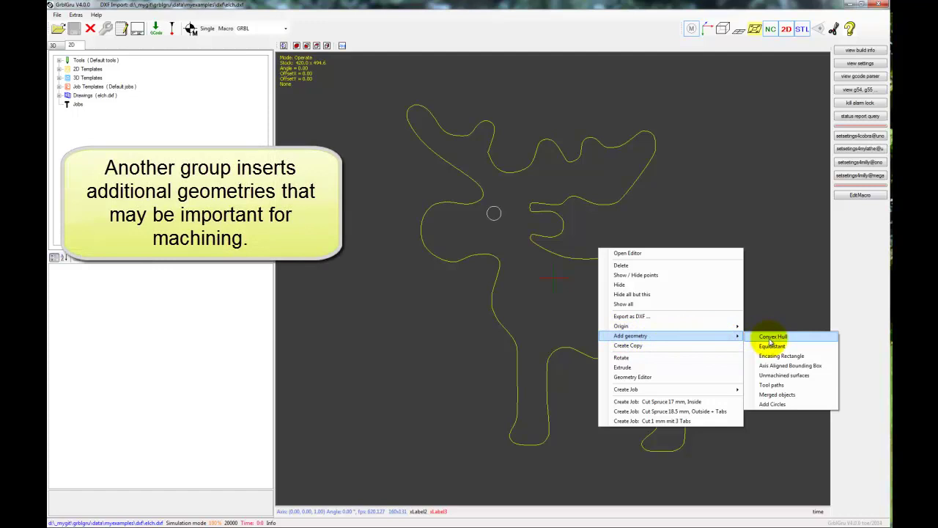
pyautogui.click(770, 344)
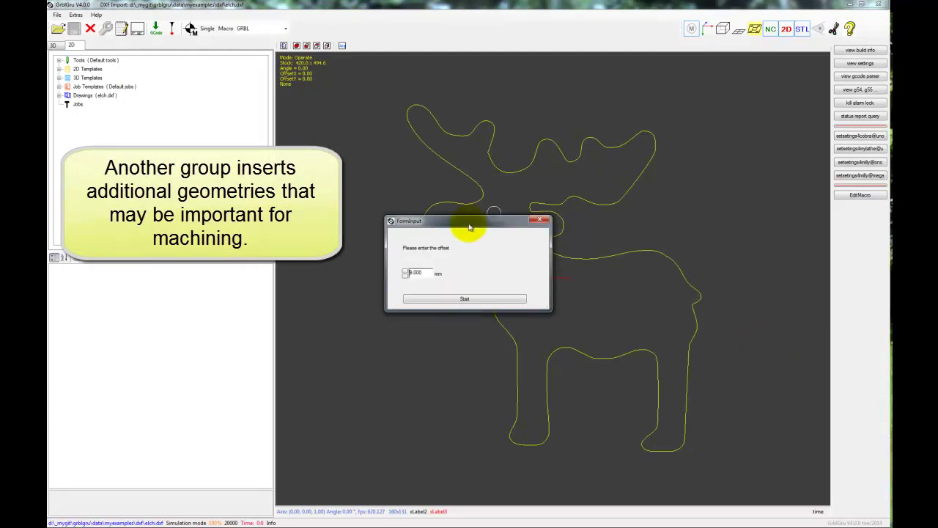
pyautogui.moveTo(469, 227); pyautogui.dragTo(328, 318)
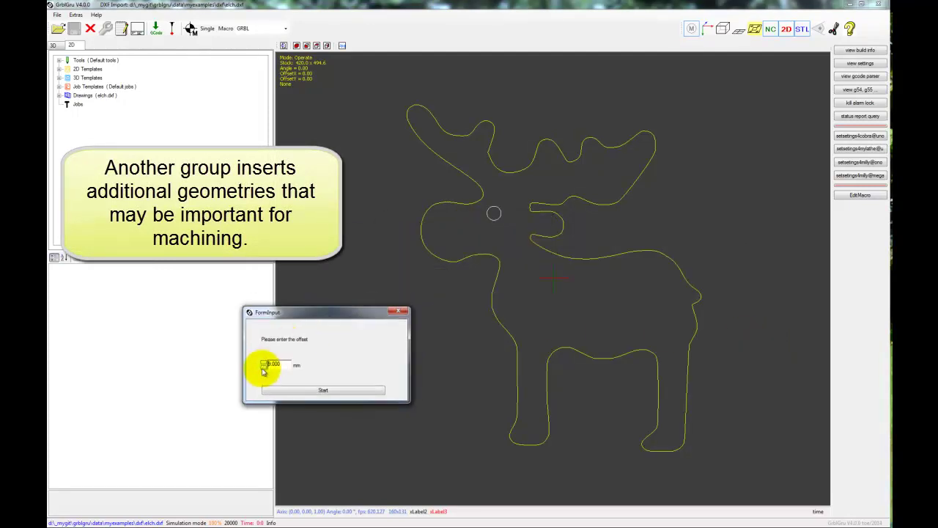
pyautogui.click(320, 390)
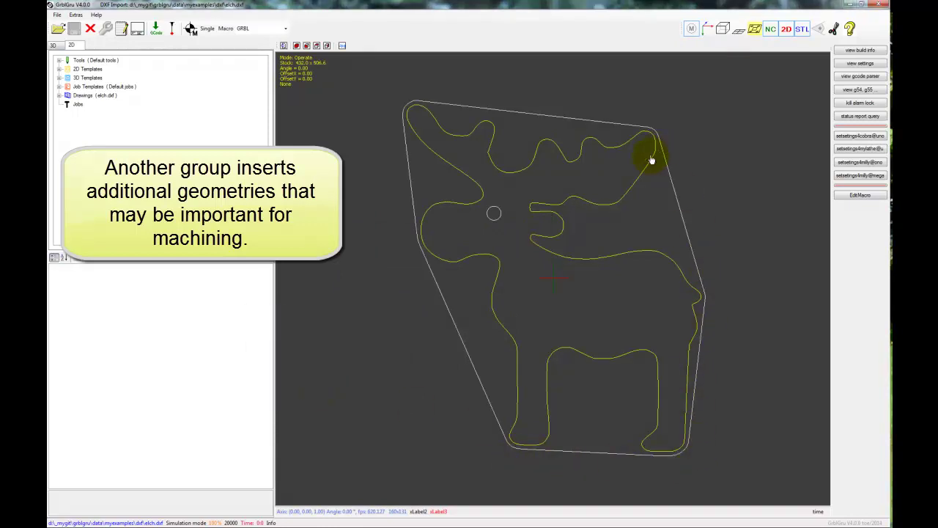
# Add an equidistant contour to the moose outline with an offset of 6 mm.
pyautogui.rightClick(623, 221)
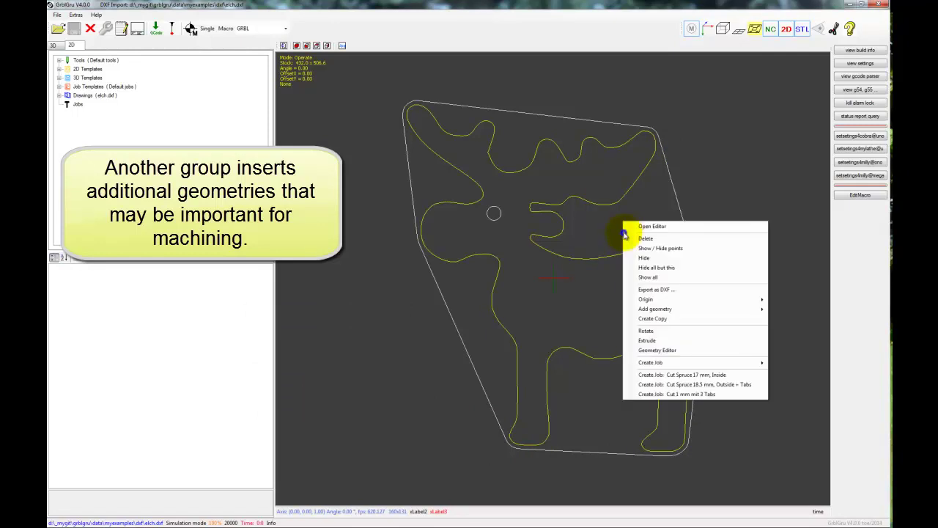
pyautogui.moveTo(658, 312)
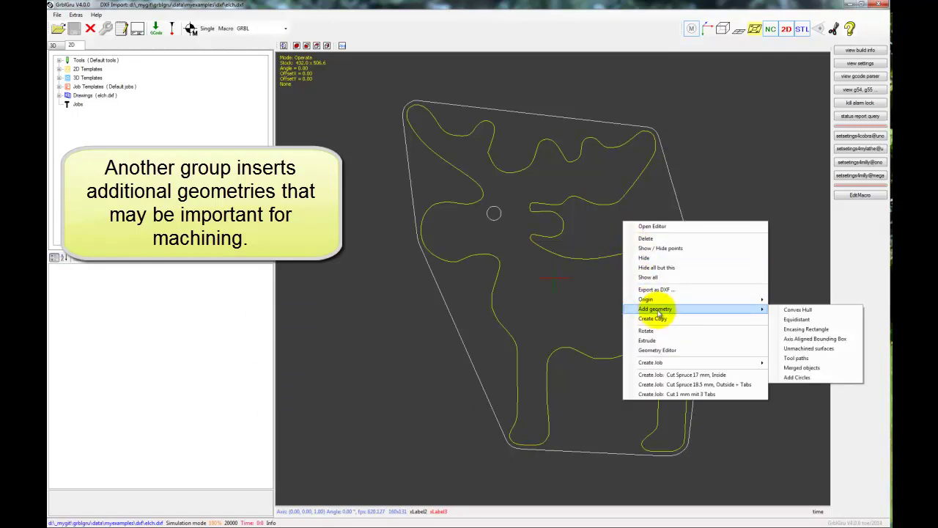
pyautogui.click(795, 319)
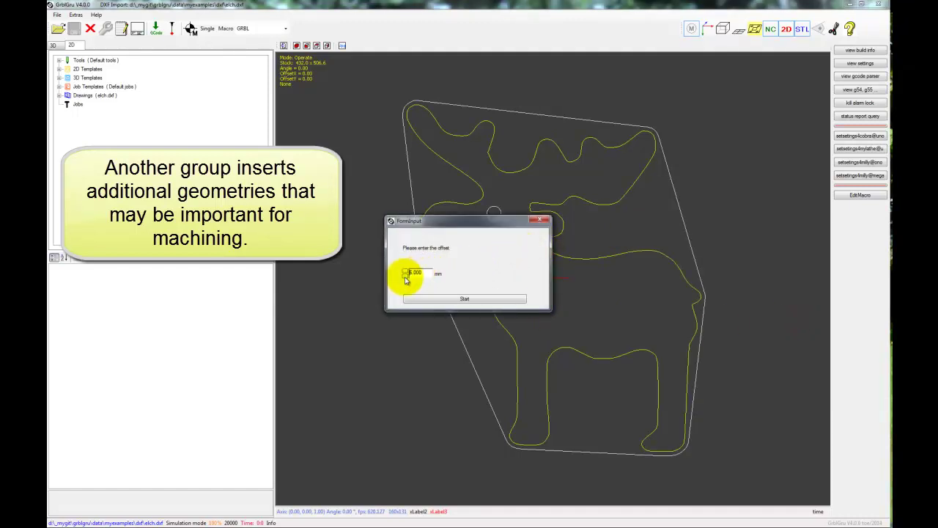
pyautogui.click(448, 299)
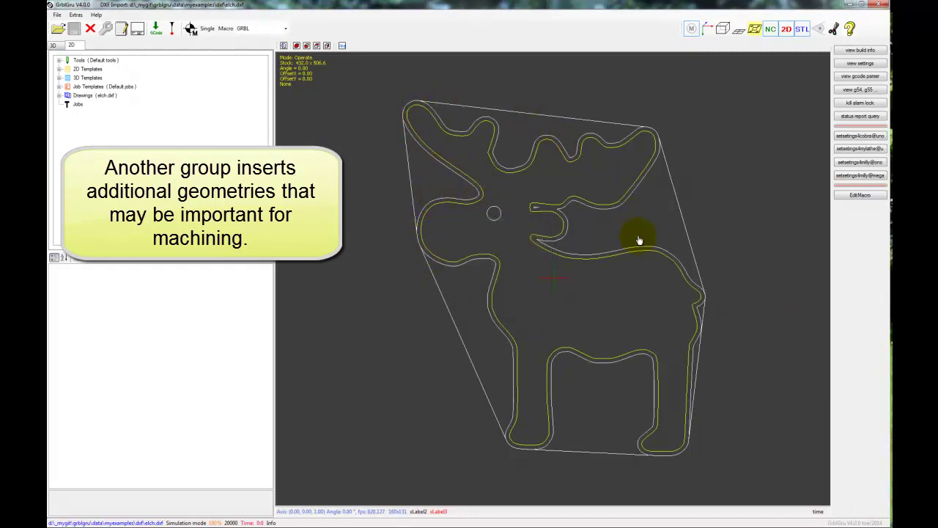
# Delete the convex hull surrounding the moose.
pyautogui.rightClick(681, 214)
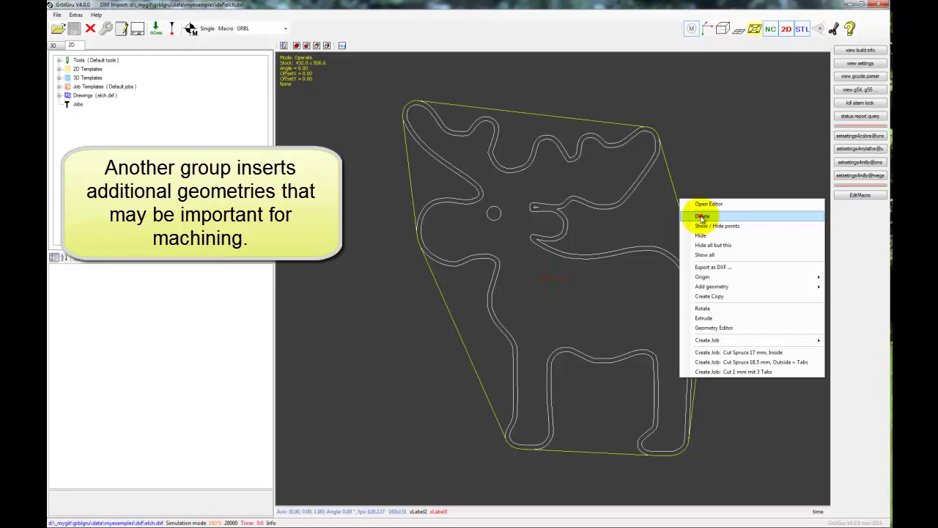
pyautogui.click(701, 217)
pyautogui.rightClick(635, 217)
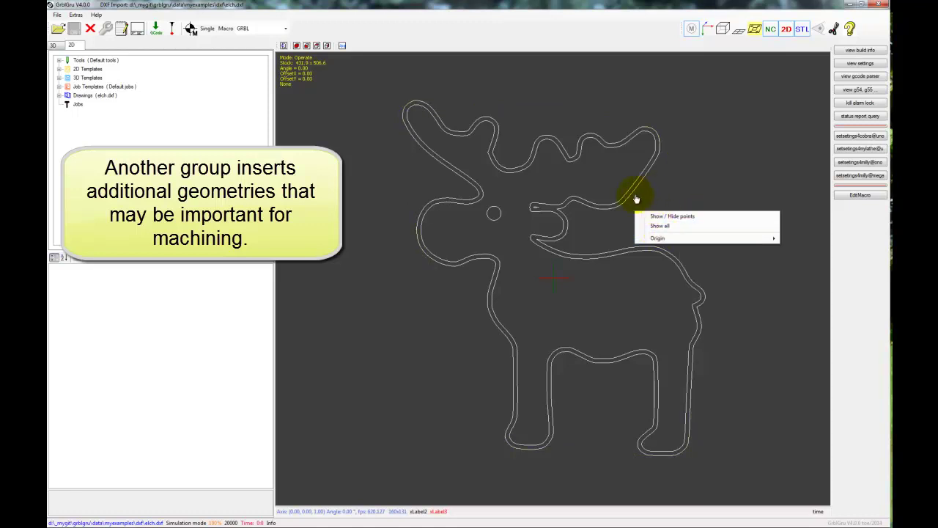
# Add an encasing rectangle around the moose's original body outline with a 4 mm offset.
pyautogui.click(542, 248)
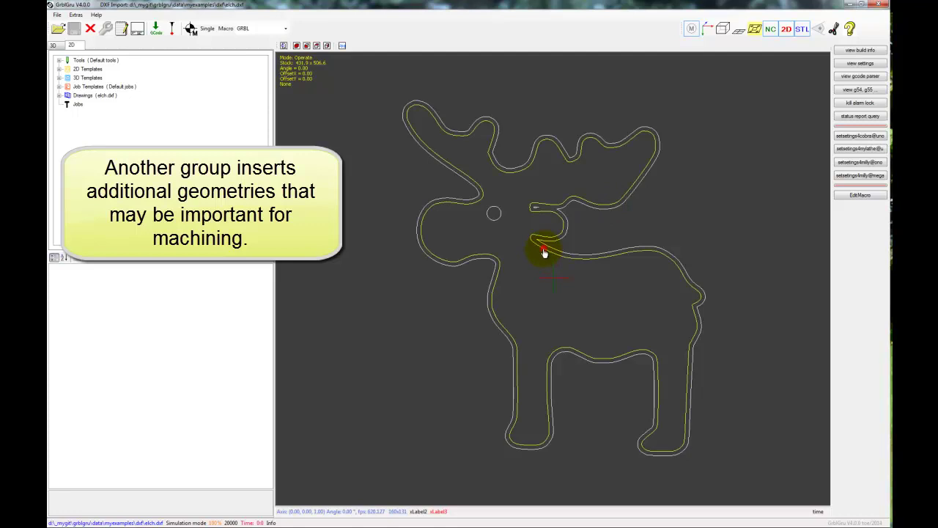
pyautogui.rightClick(596, 236)
pyautogui.moveTo(638, 314)
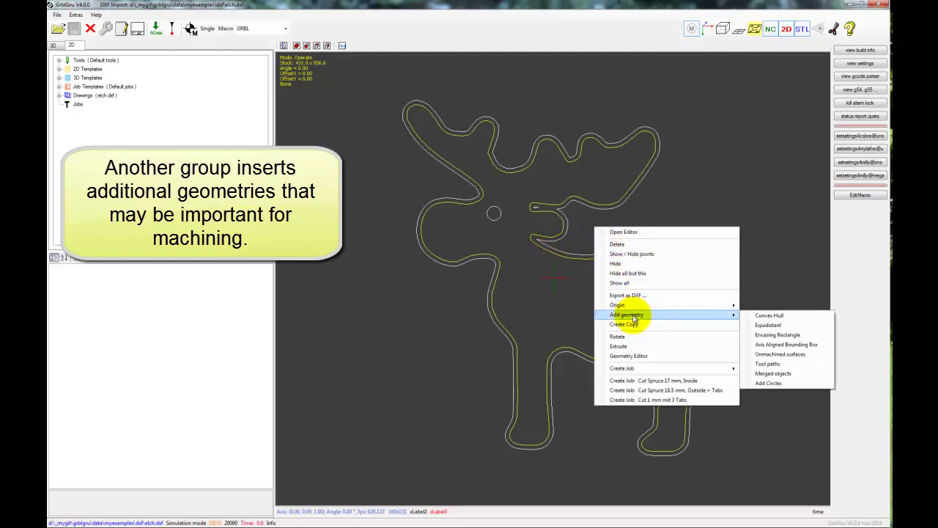
pyautogui.click(779, 335)
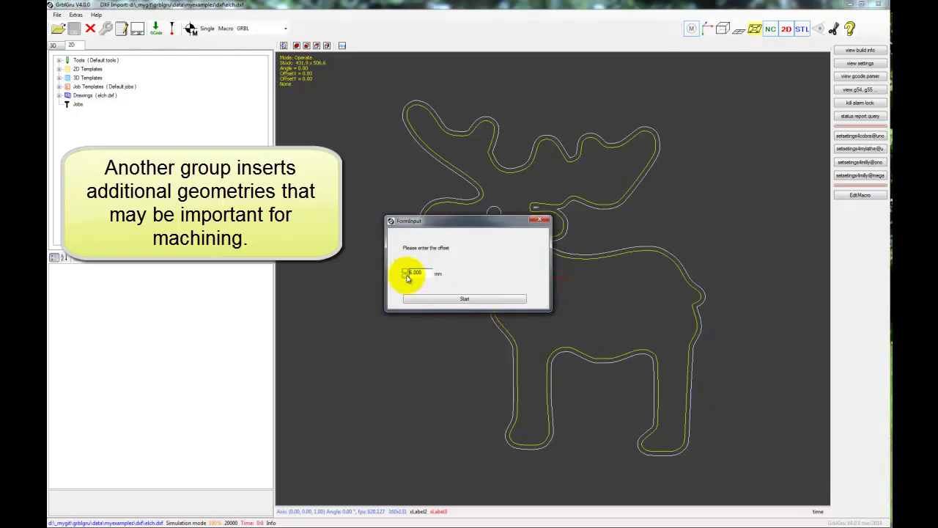
pyautogui.click(441, 299)
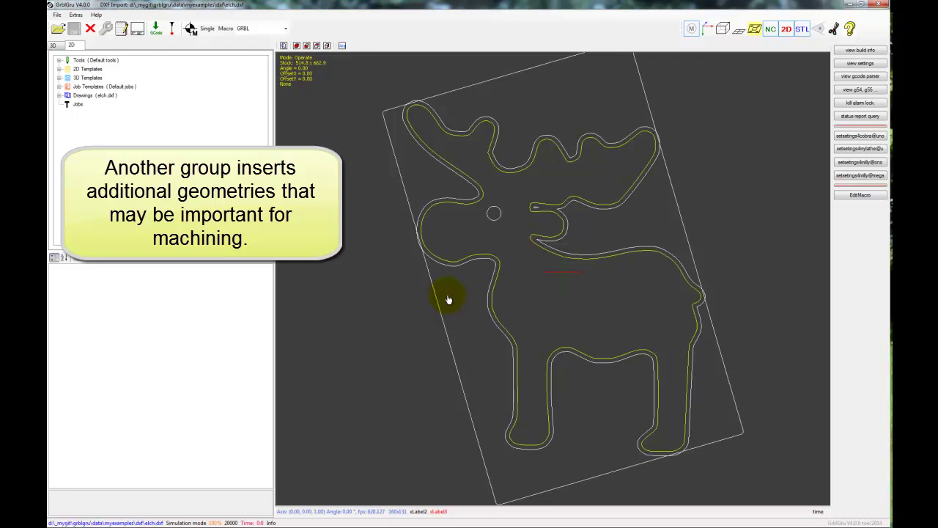
# Add an axis aligned bounding box around the moose's body outline with an offset of 0 mm.
pyautogui.rightClick(554, 288)
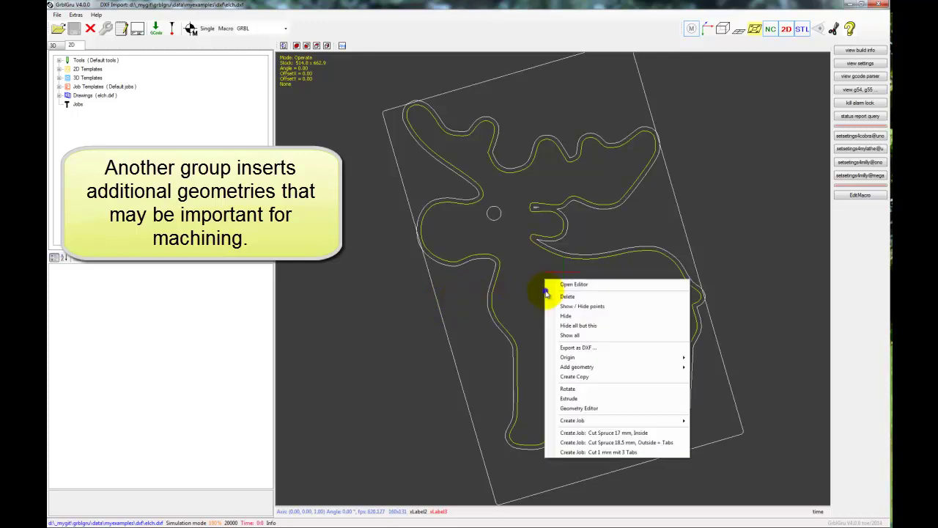
pyautogui.moveTo(595, 367)
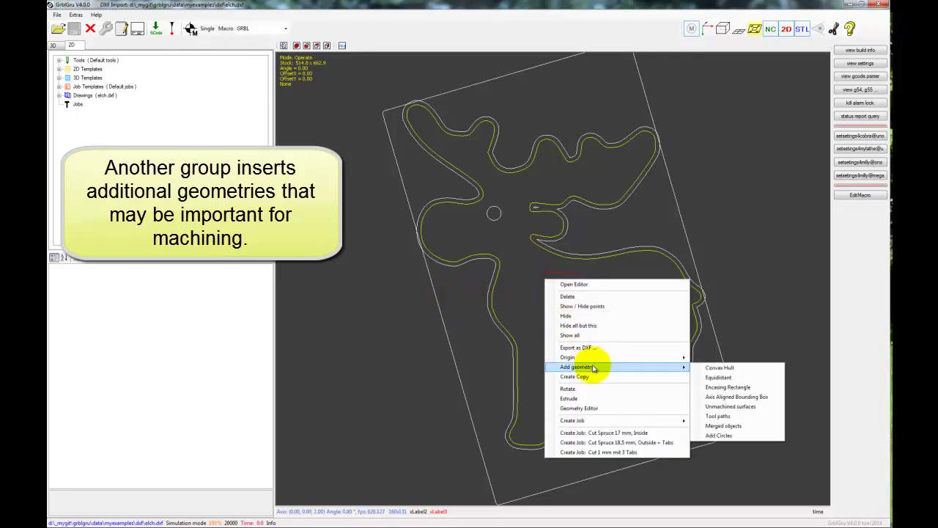
pyautogui.click(729, 397)
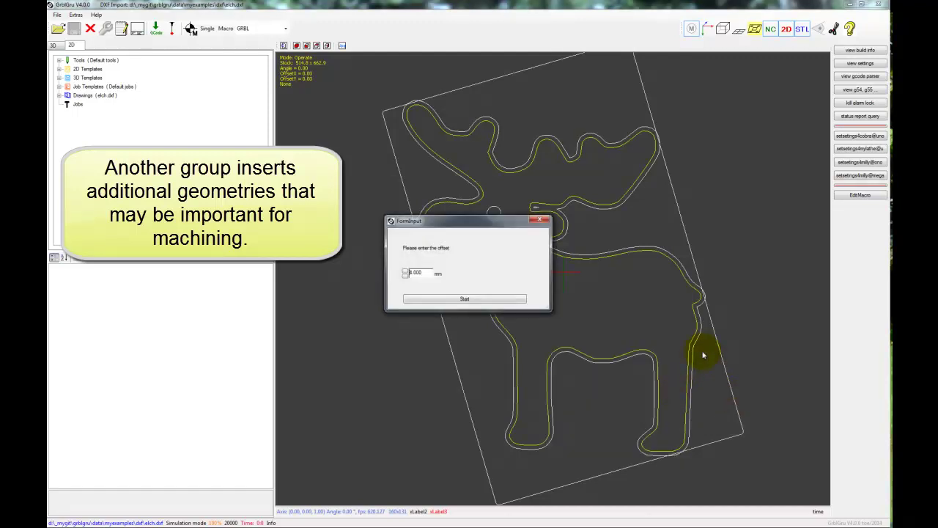
pyautogui.doubleClick(437, 272)
pyautogui.write('0')
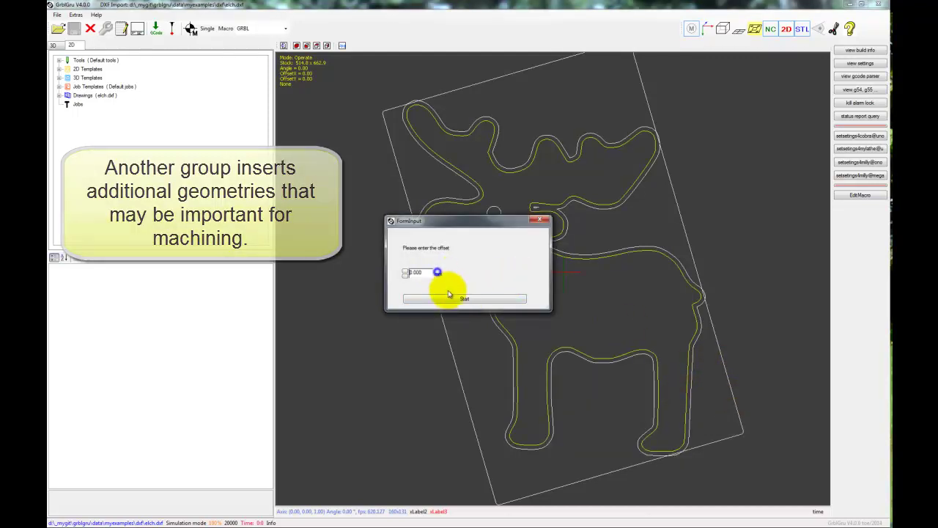
pyautogui.click(461, 299)
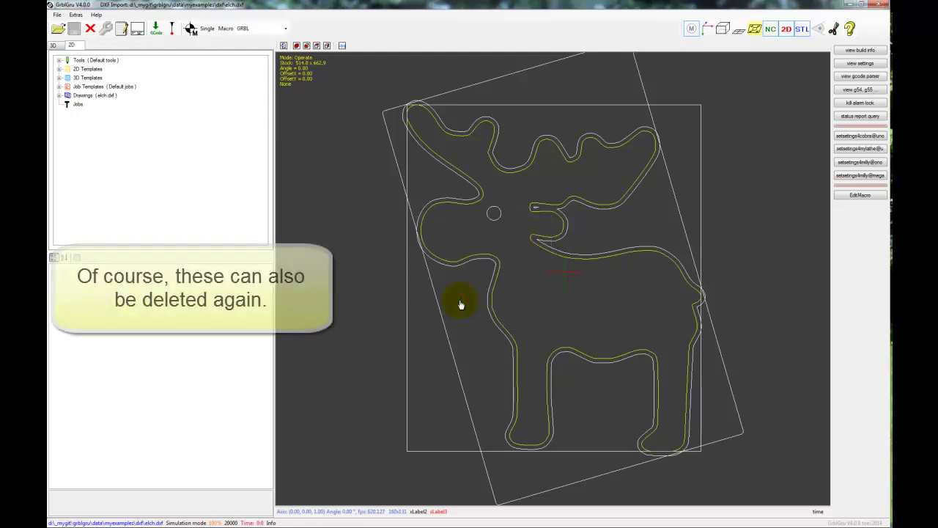
# Delete the BoundingBox and Encasing Rectangle layers from the elch.dxf drawing.
pyautogui.click(59, 96)
pyautogui.rightClick(109, 133)
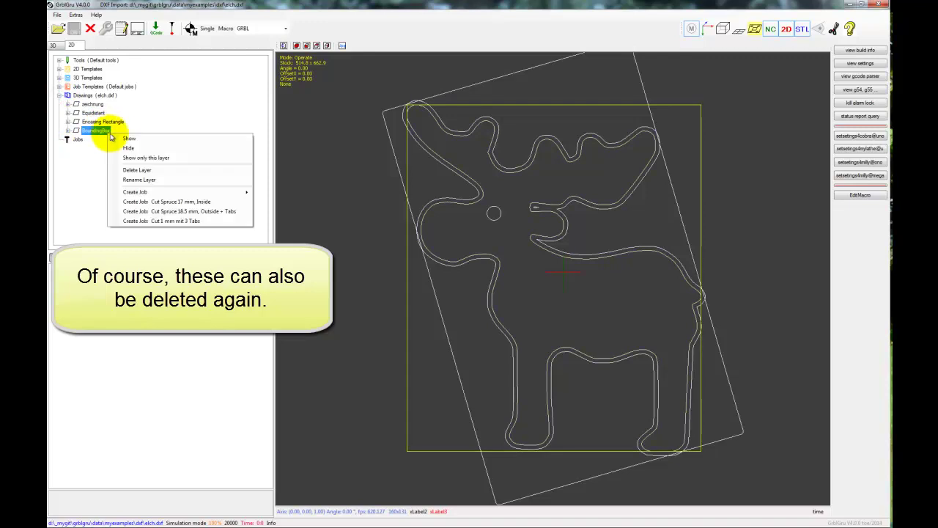
pyautogui.click(143, 170)
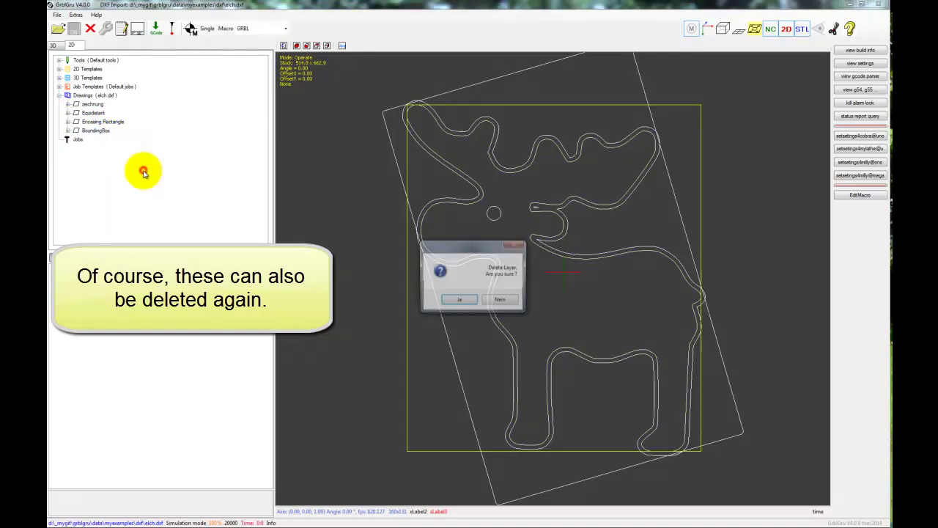
pyautogui.click(459, 300)
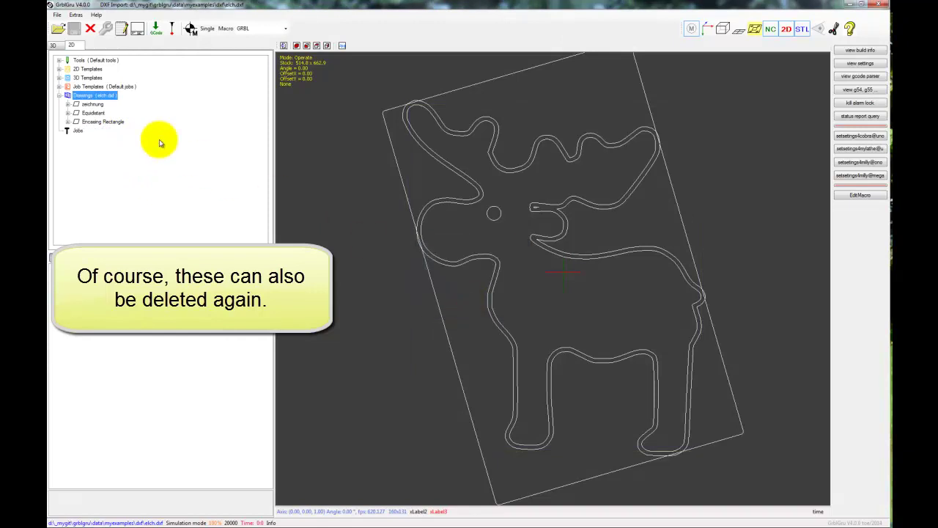
pyautogui.rightClick(116, 123)
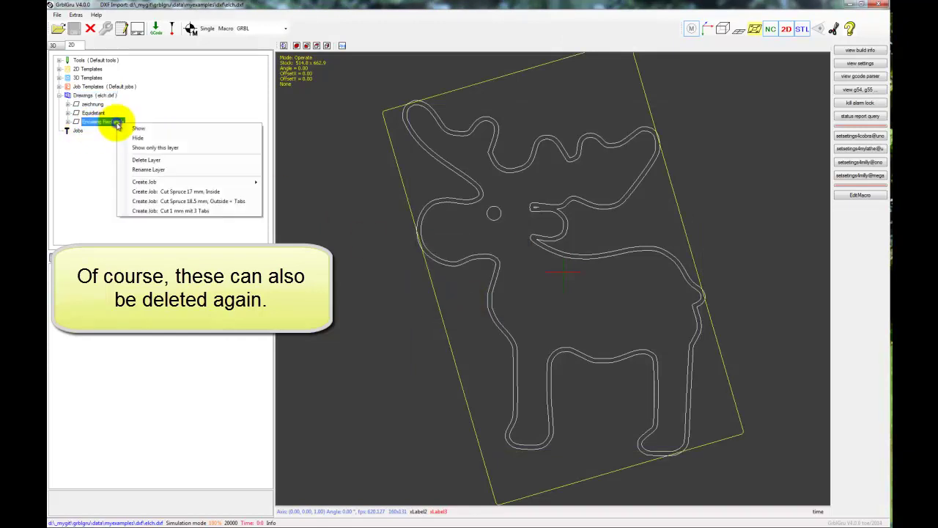
pyautogui.click(155, 159)
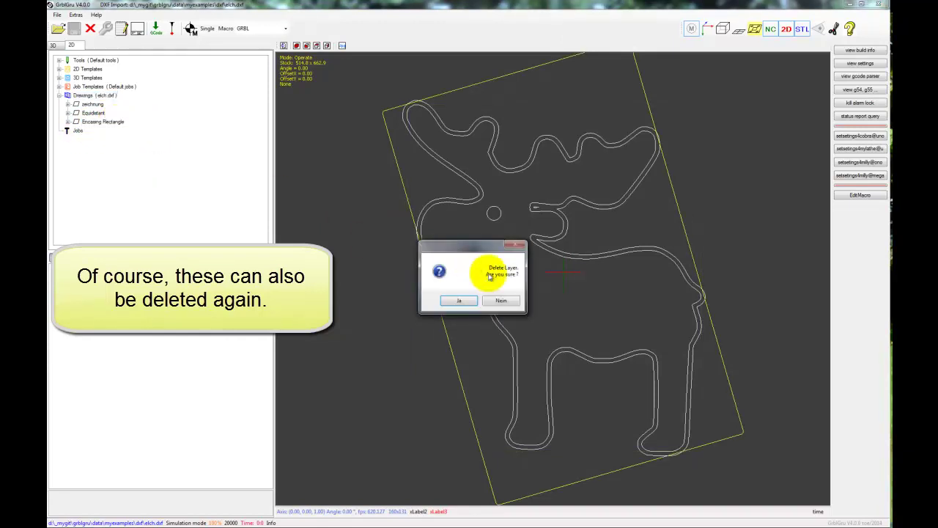
pyautogui.click(458, 300)
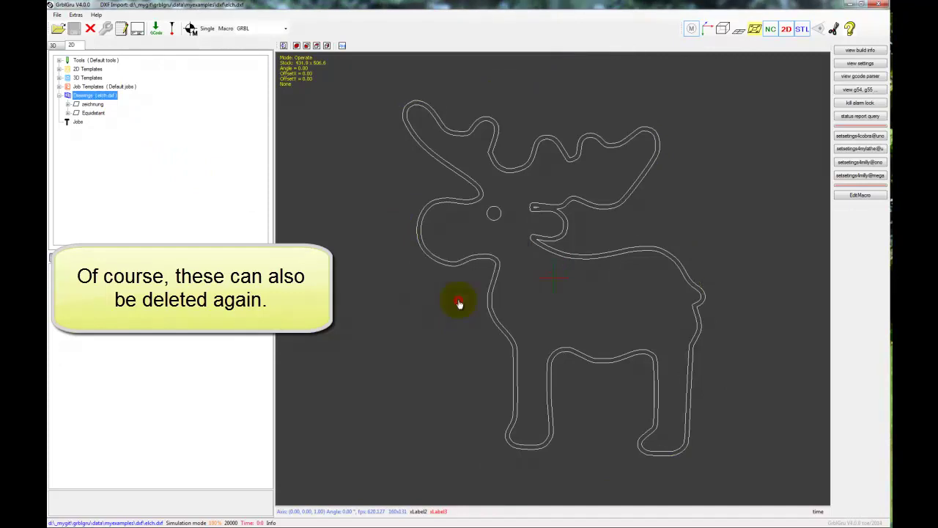
# Delete the outer equidistant contour around the moose and the remaining Equidistant layer.
pyautogui.click(462, 181)
pyautogui.rightClick(461, 168)
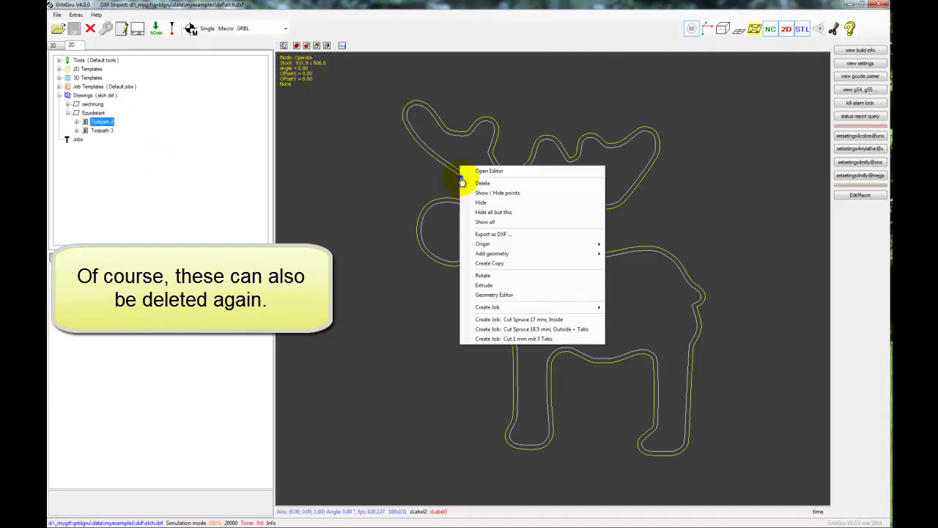
pyautogui.click(489, 185)
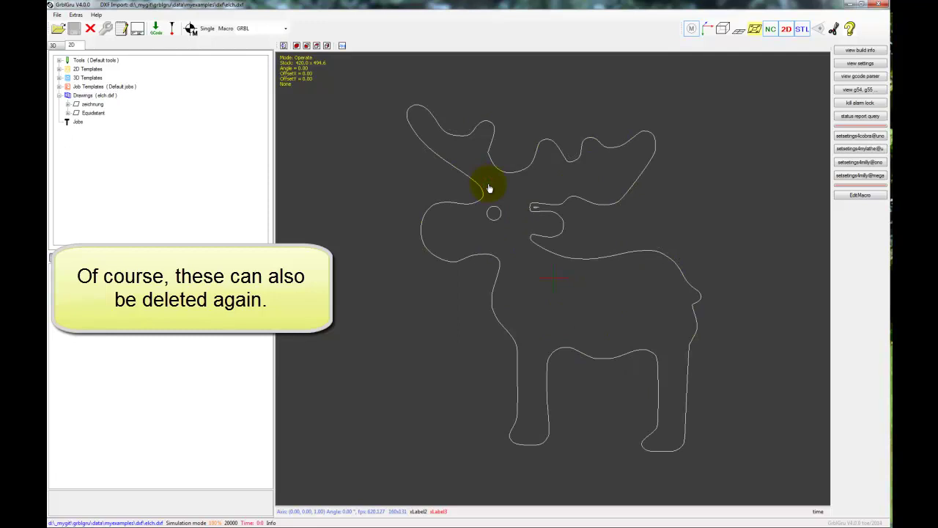
pyautogui.rightClick(102, 116)
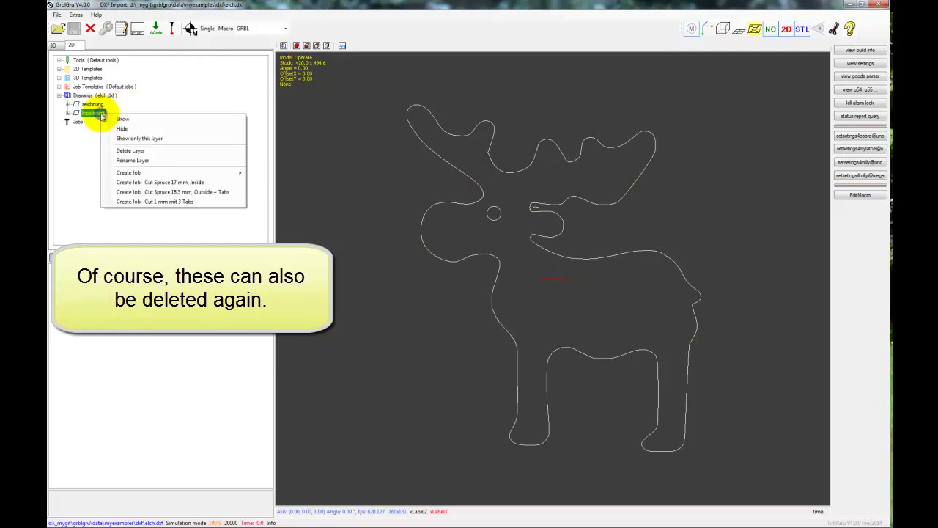
pyautogui.click(137, 150)
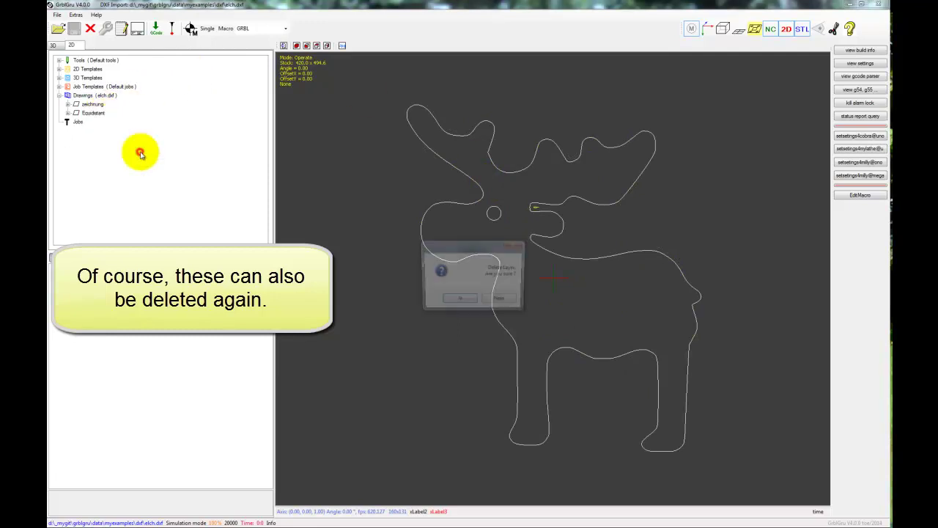
pyautogui.click(459, 298)
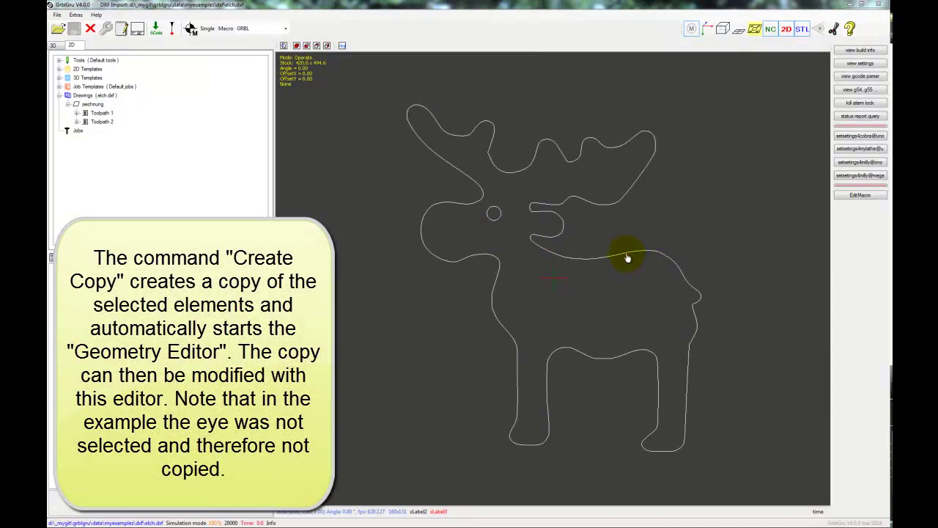
# Create a copy of the moose's body outline without the eye and shift it to X 142 mm, Y 100 mm.
pyautogui.click(624, 256)
pyautogui.rightClick(627, 255)
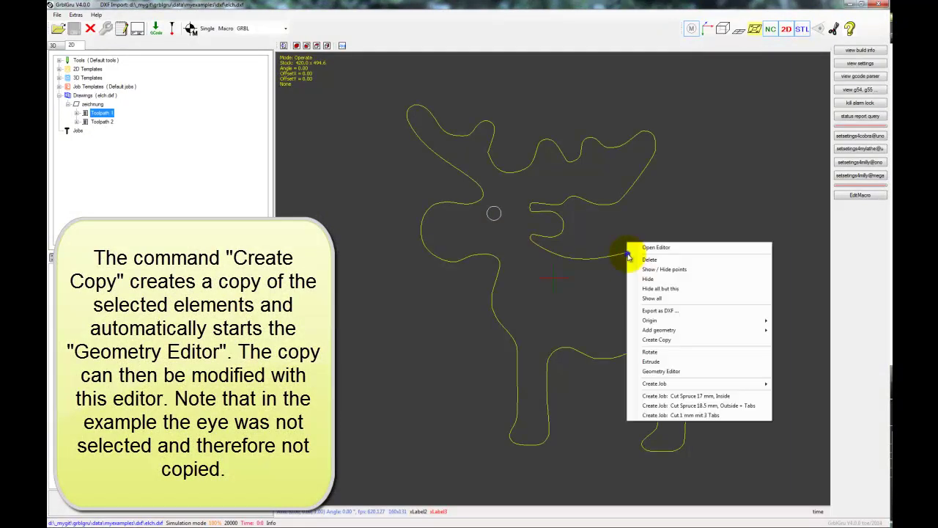
pyautogui.click(658, 339)
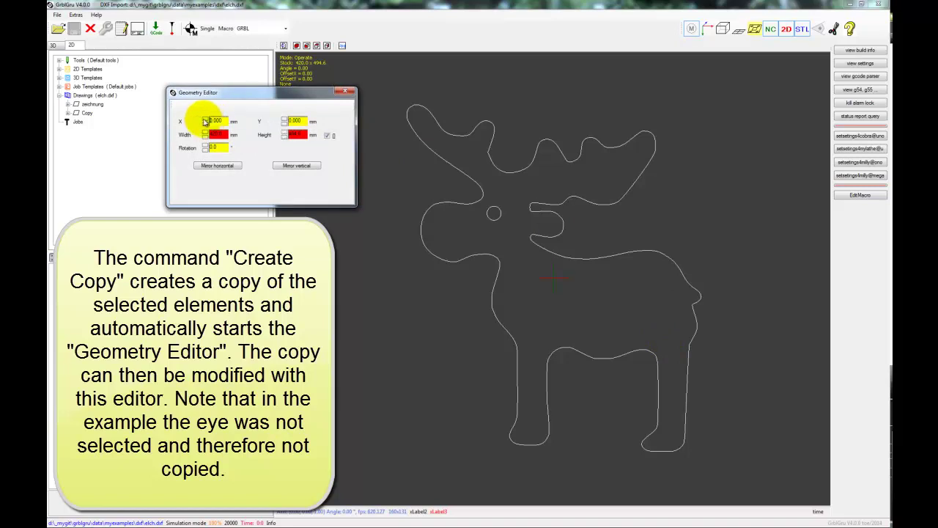
pyautogui.moveTo(205, 121); pyautogui.dragTo(205, 122)
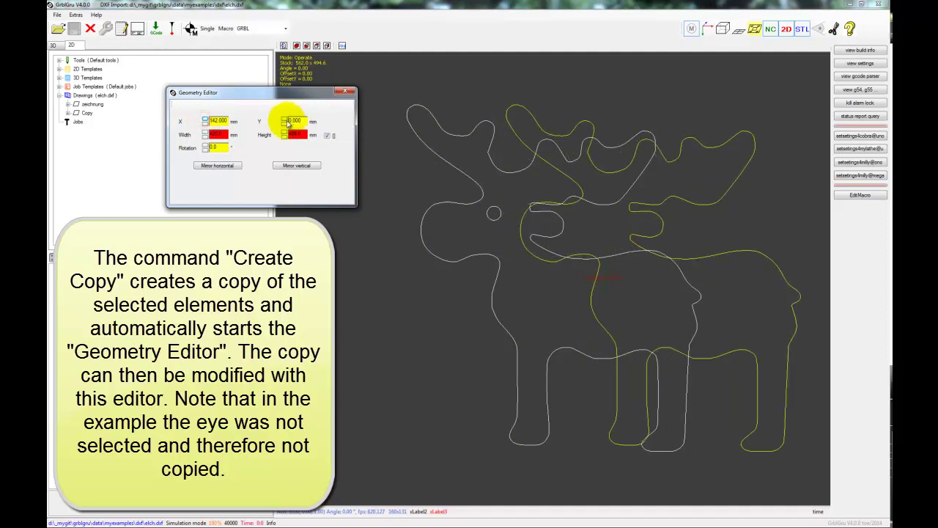
pyautogui.moveTo(284, 120); pyautogui.dragTo(284, 121)
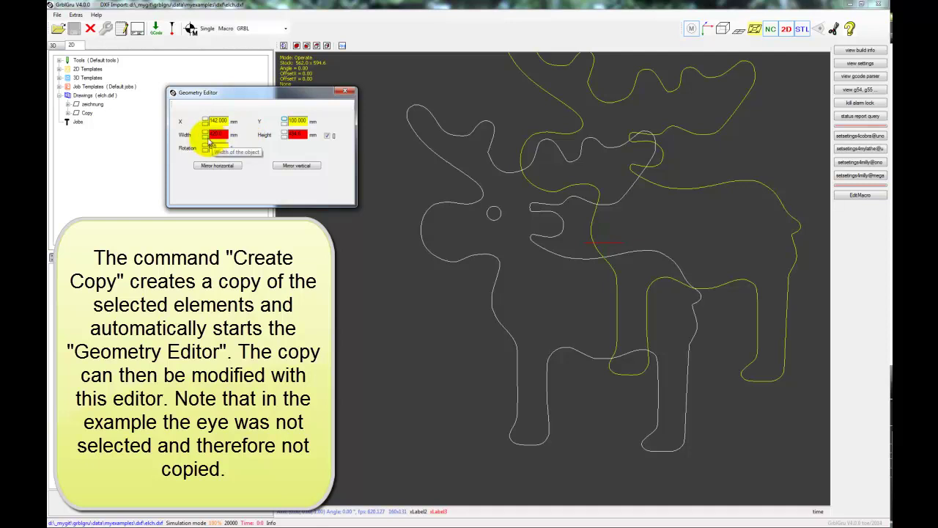
# Shrink the moose copy proportionally, rotate it by 16° and reposition it at X -258 mm, Y -53 mm.
pyautogui.moveTo(206, 139); pyautogui.dragTo(206, 138)
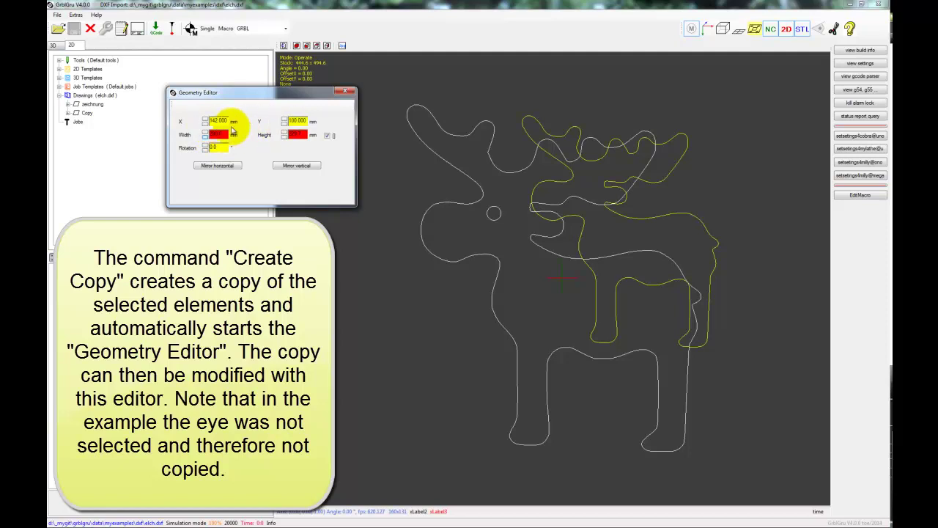
pyautogui.moveTo(285, 125); pyautogui.dragTo(285, 126)
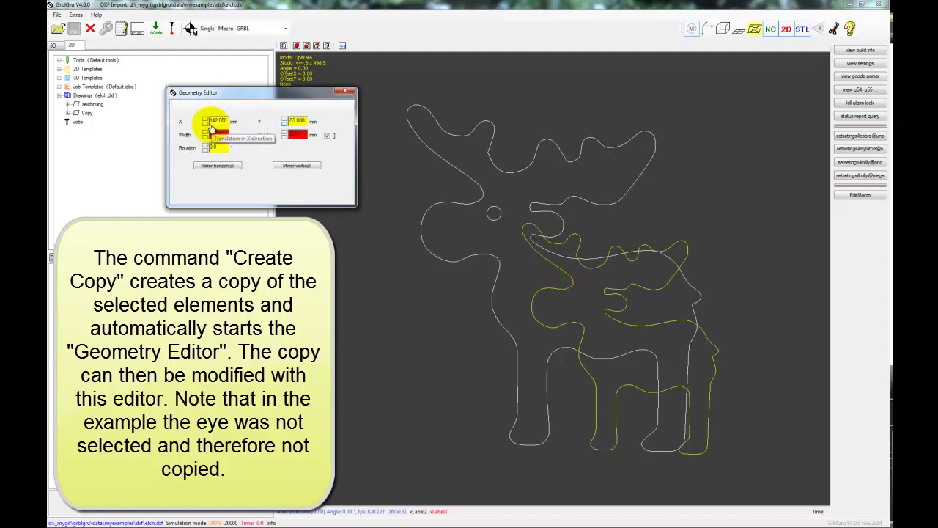
pyautogui.moveTo(206, 124)
pyautogui.mouseDown()
pyautogui.moveTo(207, 147)
pyautogui.moveTo(207, 124)
pyautogui.mouseUp()
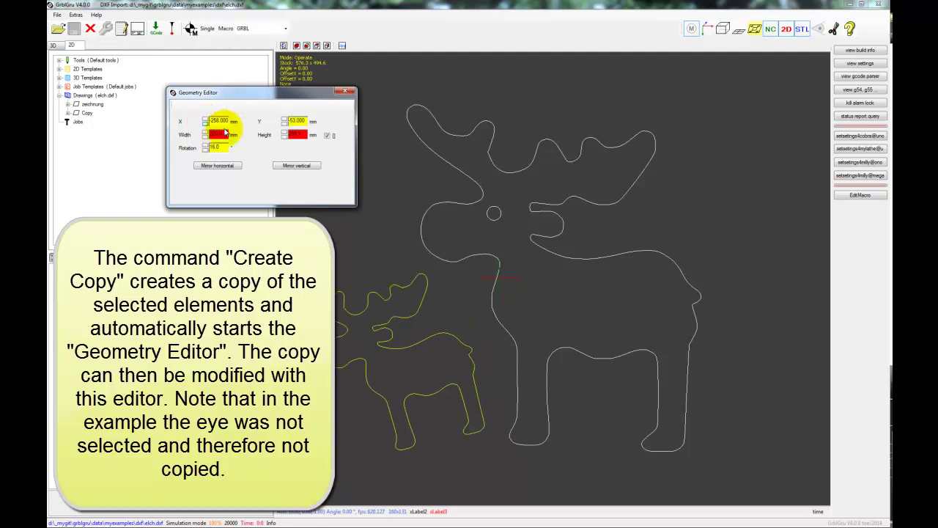
pyautogui.click(347, 91)
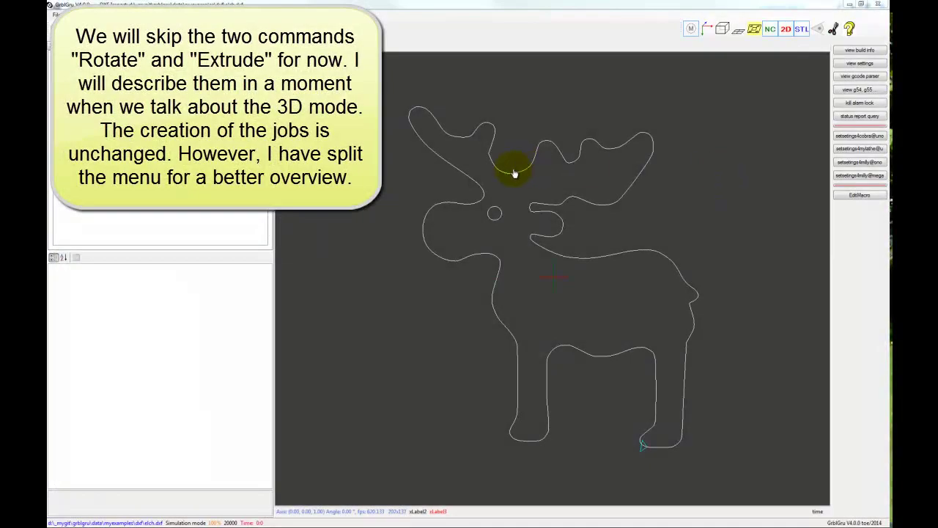
# Create a "Cut MDF 16.5 mm, Outside + Tabs" job from the moose's body outline.
pyautogui.click(427, 151)
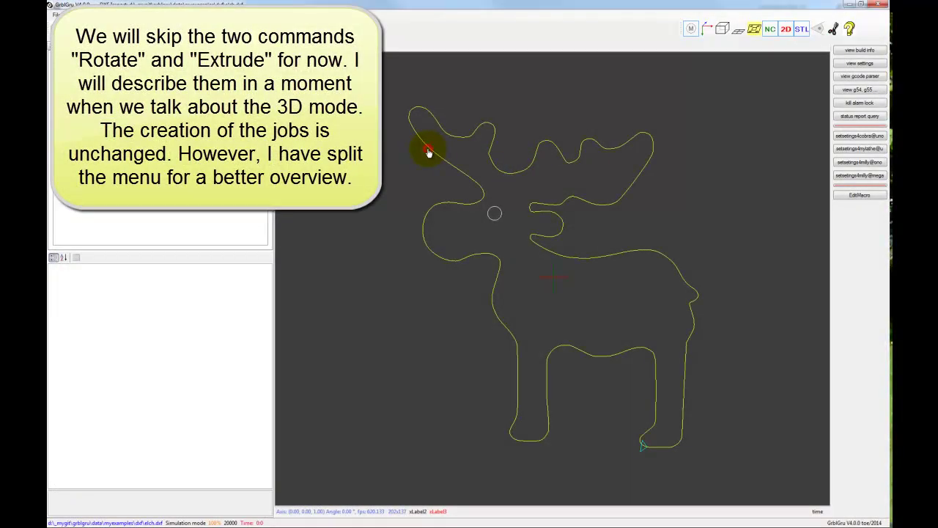
pyautogui.rightClick(409, 132)
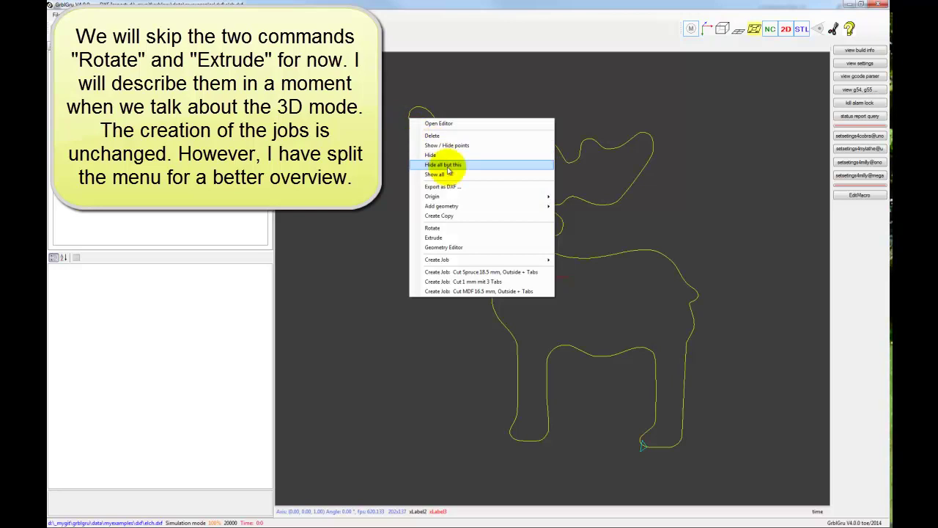
pyautogui.moveTo(473, 259)
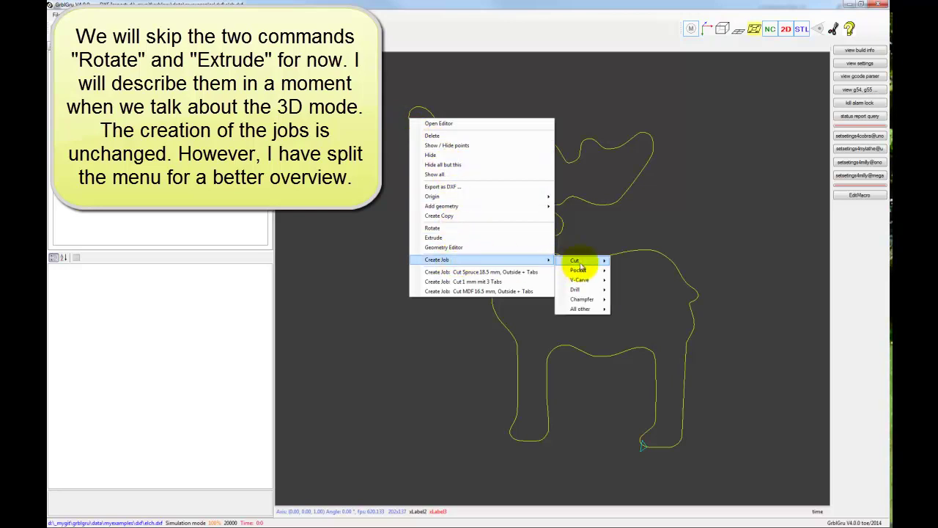
pyautogui.moveTo(578, 262)
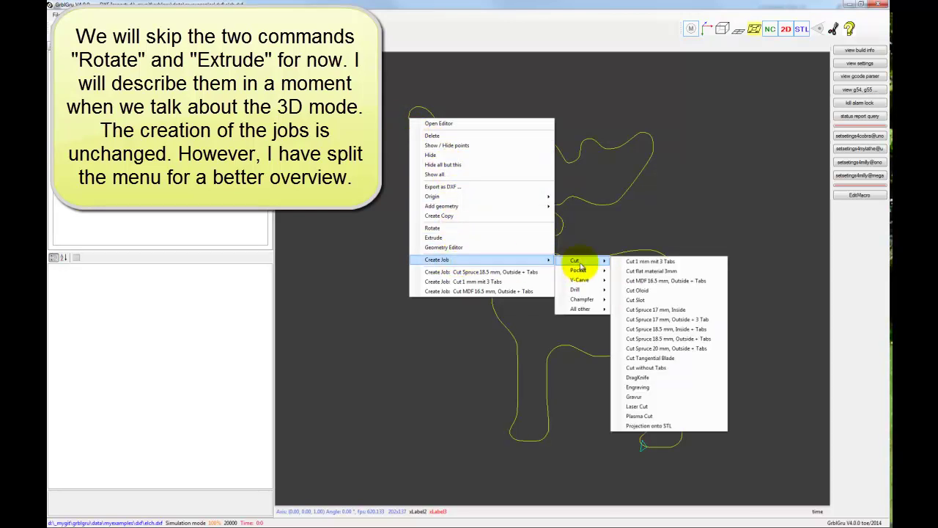
pyautogui.click(685, 281)
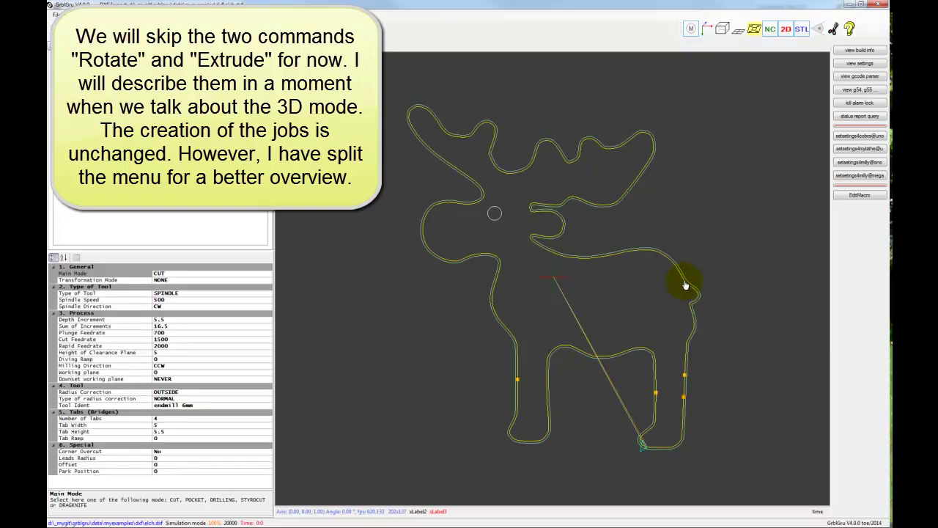
# Set the cut job's tab width to 15.
pyautogui.click(157, 426)
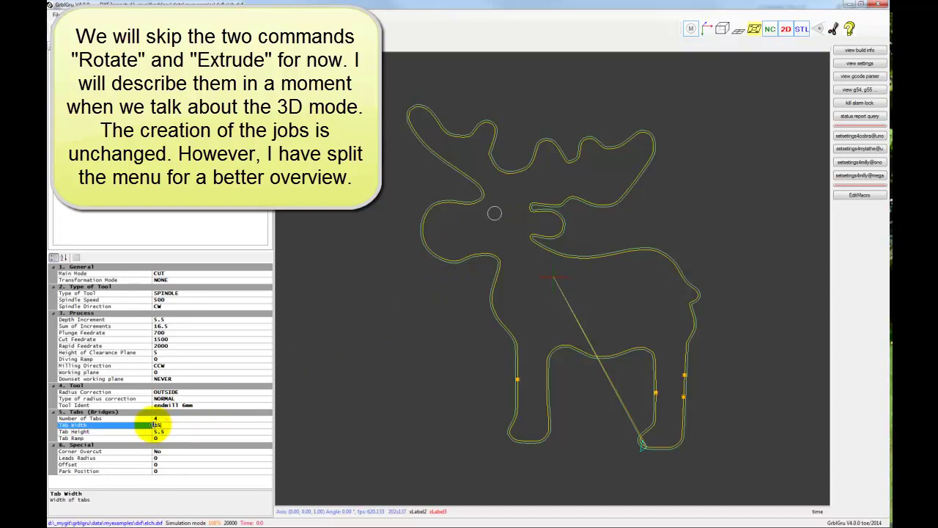
pyautogui.write('15')
pyautogui.click(183, 431)
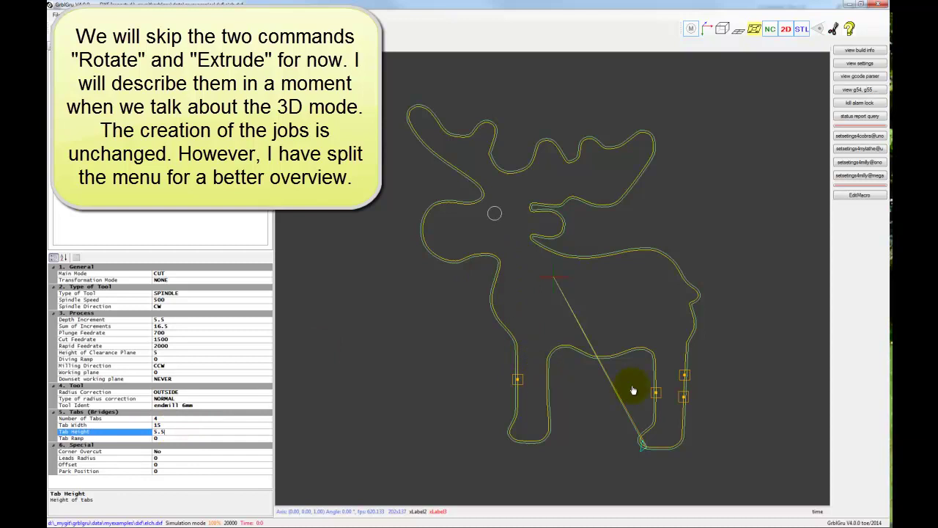
# Relocate two of the cut job's tabs from the moose's hind leg to the antlers, one on each antler.
pyautogui.click(691, 384)
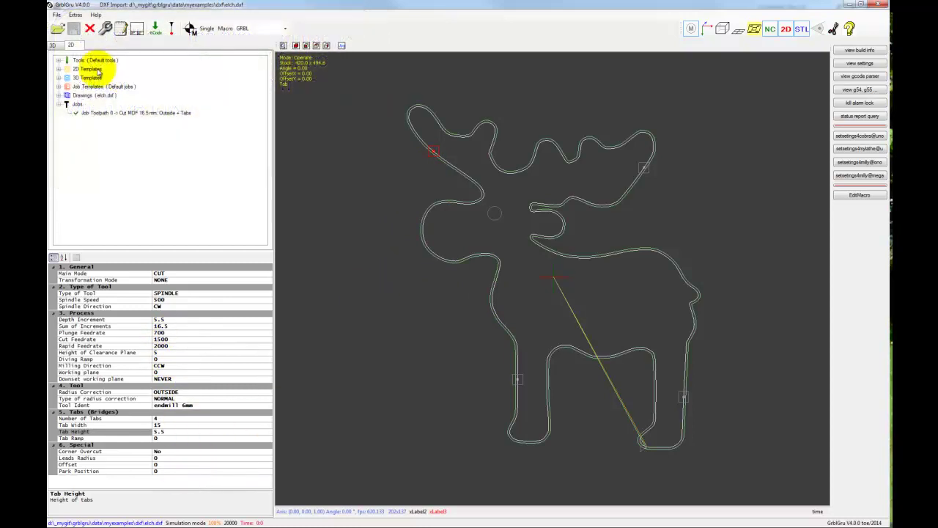
# Inspect the cut job's layered toolpath and tabs in the 3D view with the machine model hidden.
pyautogui.click(67, 45)
pyautogui.moveTo(456, 318)
pyautogui.mouseDown()
pyautogui.moveTo(446, 279)
pyautogui.moveTo(515, 397)
pyautogui.moveTo(446, 321)
pyautogui.mouseUp()
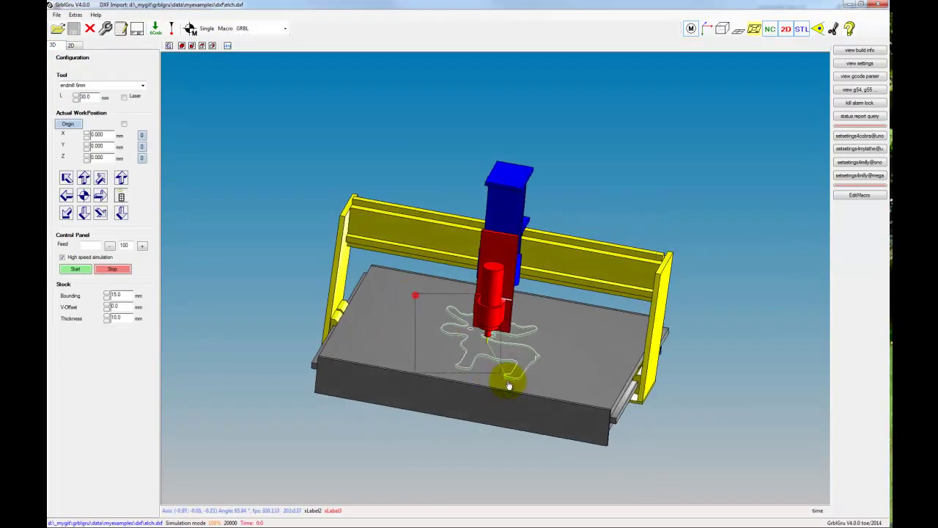
pyautogui.scroll(5, 553, 308)
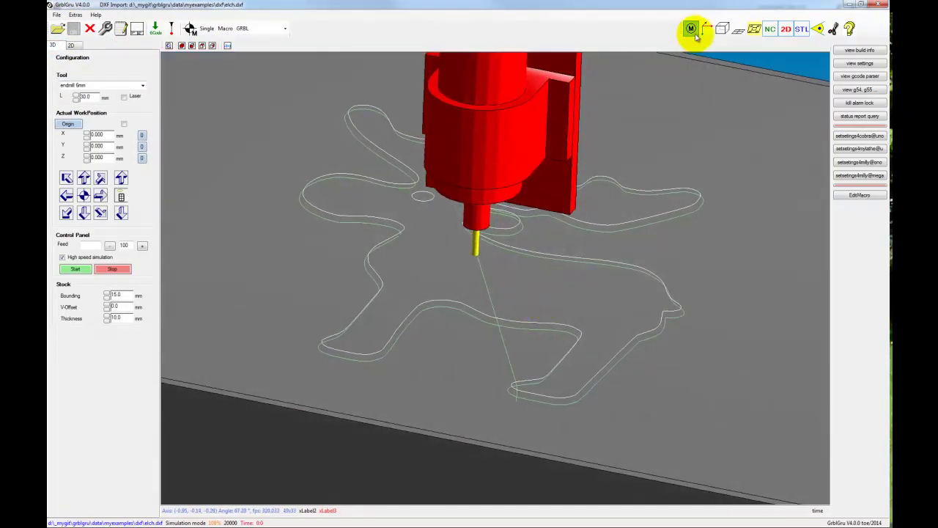
pyautogui.click(691, 28)
pyautogui.moveTo(579, 283)
pyautogui.mouseDown()
pyautogui.moveTo(549, 276)
pyautogui.moveTo(561, 281)
pyautogui.mouseUp()
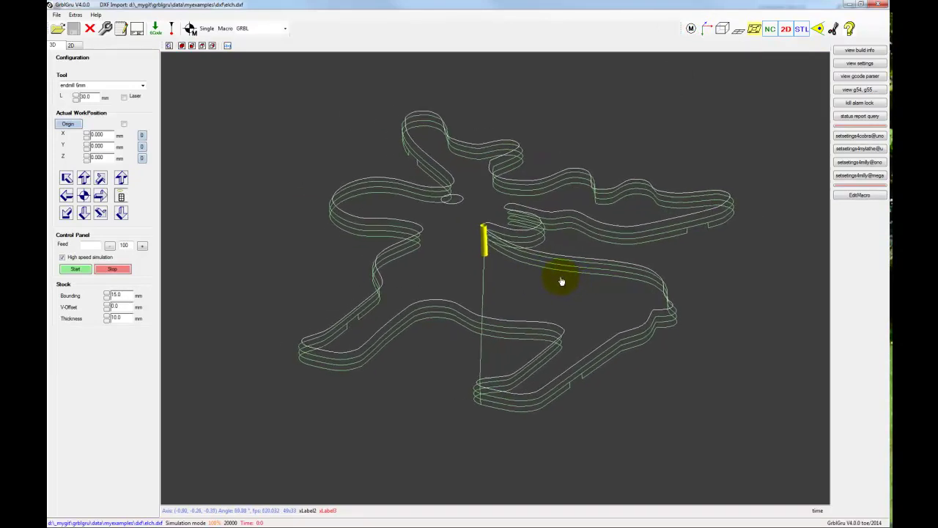
# Run the moose cut job's simulation at high speed, stop it partway and exit the run.
pyautogui.click(76, 269)
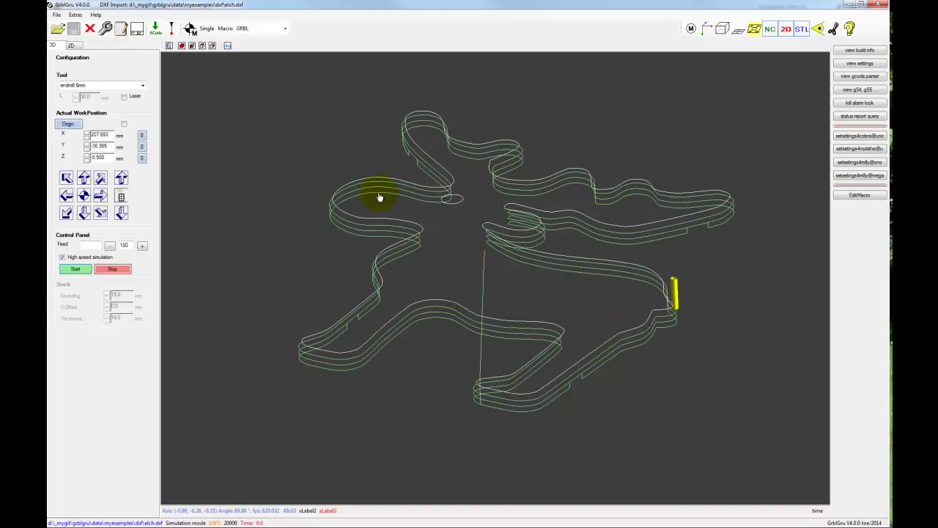
pyautogui.click(112, 268)
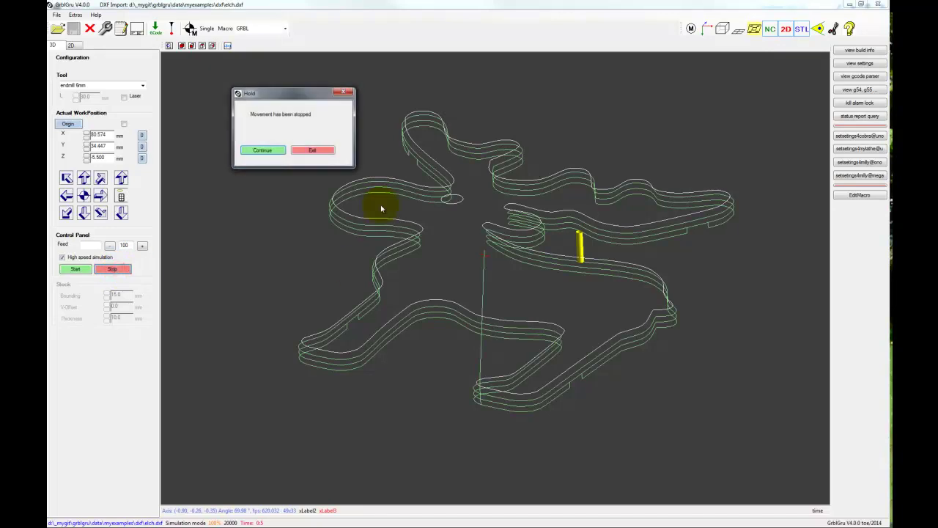
pyautogui.click(310, 150)
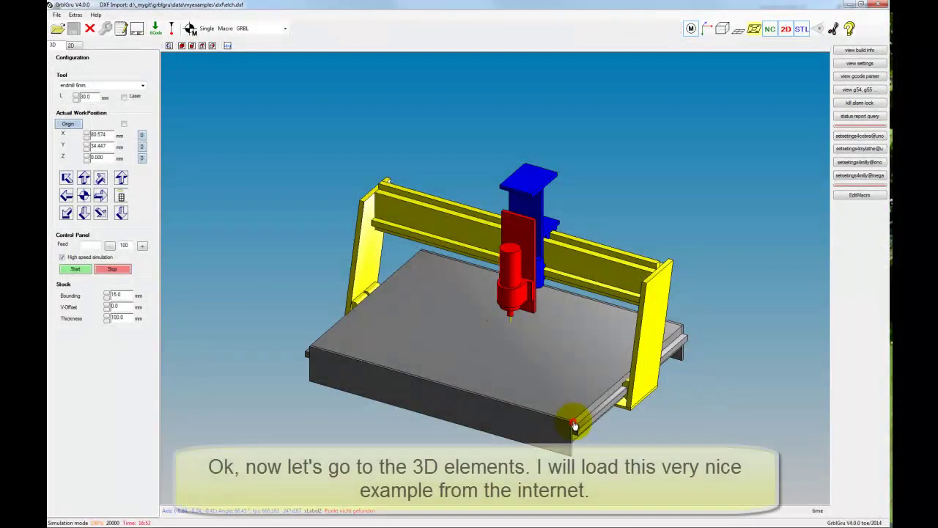
# Load the recent STL file karman_ghia_vereinfacht2.stl.
pyautogui.click(56, 14)
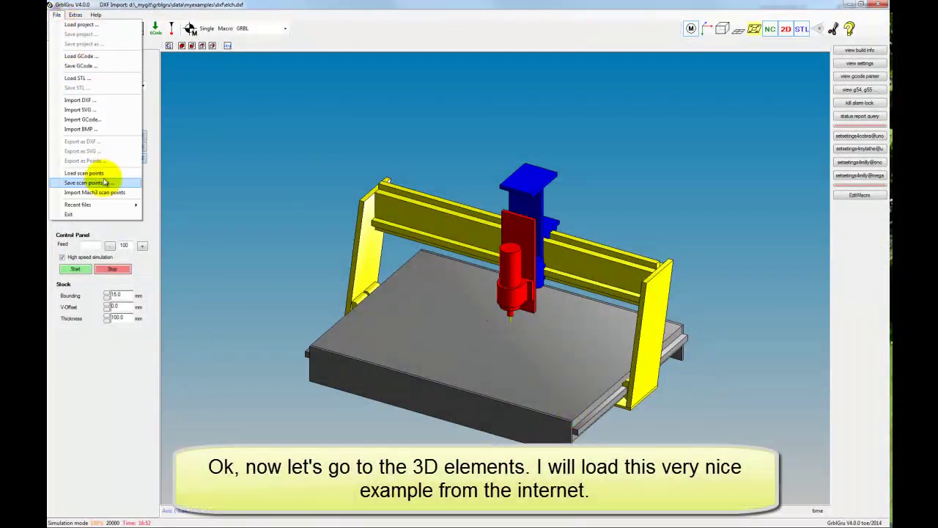
pyautogui.moveTo(103, 204)
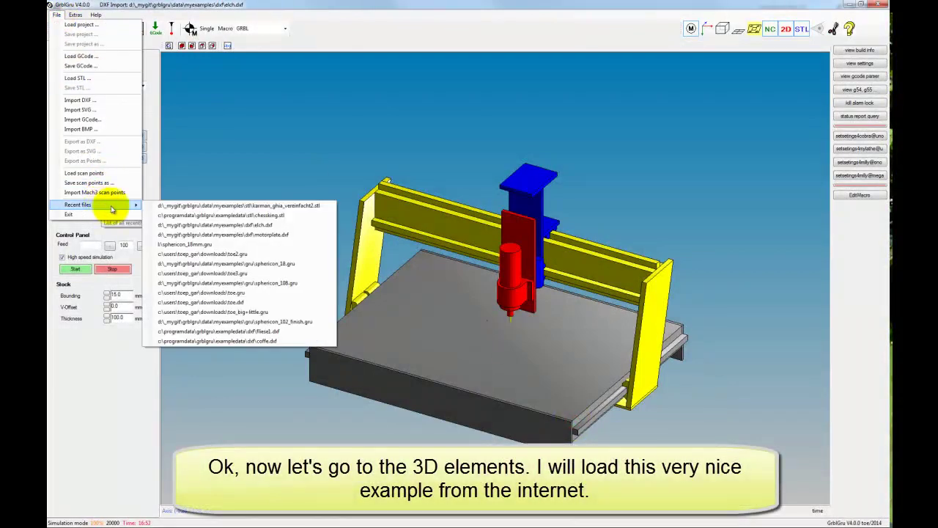
pyautogui.click(315, 207)
pyautogui.moveTo(317, 213)
pyautogui.mouseDown()
pyautogui.moveTo(398, 203)
pyautogui.moveTo(405, 327)
pyautogui.moveTo(424, 314)
pyautogui.moveTo(403, 272)
pyautogui.moveTo(413, 318)
pyautogui.moveTo(378, 335)
pyautogui.moveTo(320, 335)
pyautogui.moveTo(496, 349)
pyautogui.moveTo(381, 343)
pyautogui.mouseUp()
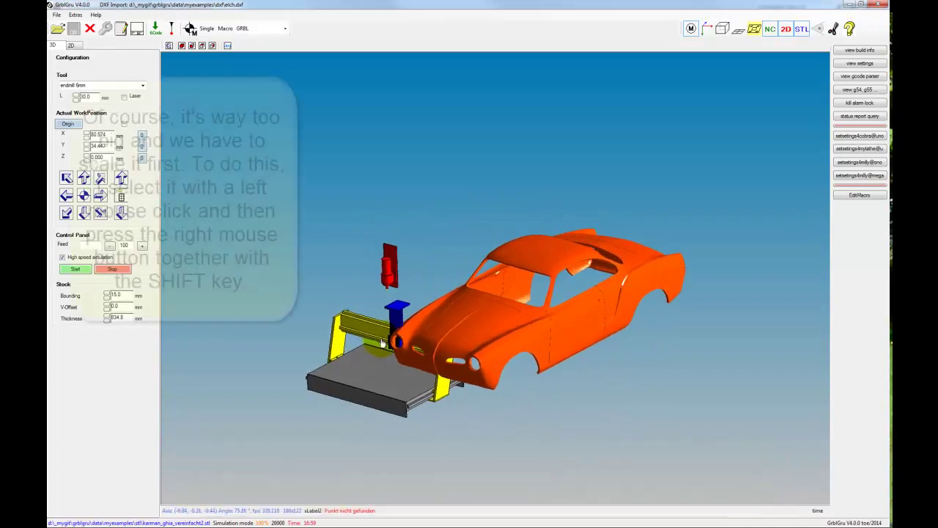
# Shift the car body to X 240 mm using the Geometry Editor.
pyautogui.click(514, 327)
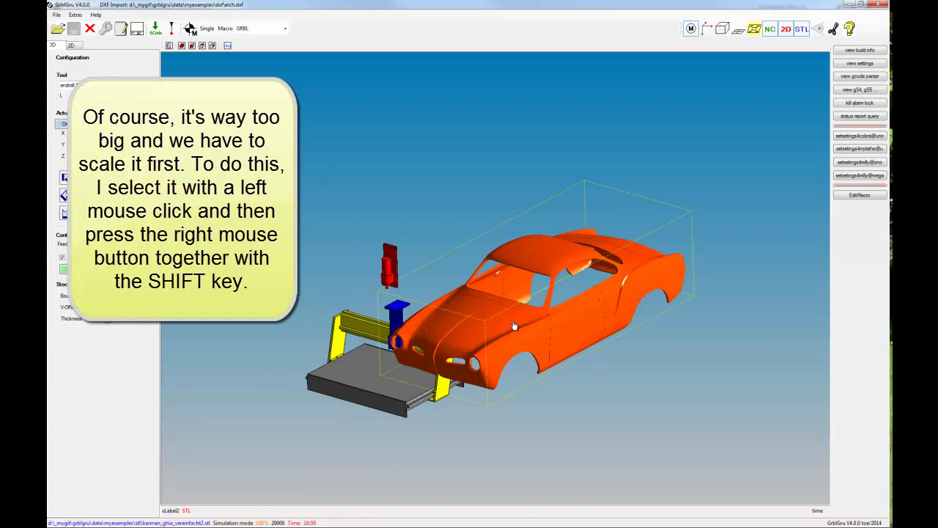
pyautogui.keyDown('shift'); pyautogui.rightClick(515, 323); pyautogui.keyUp('shift')
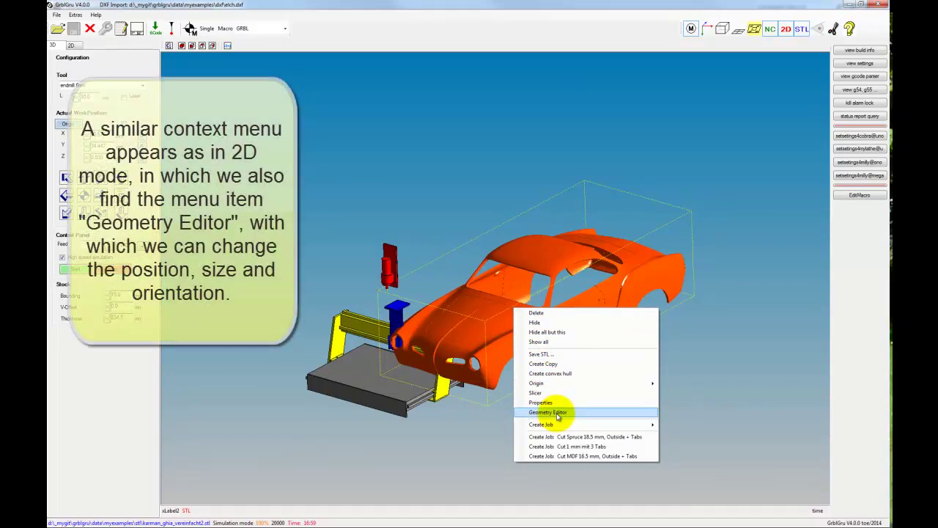
pyautogui.click(557, 413)
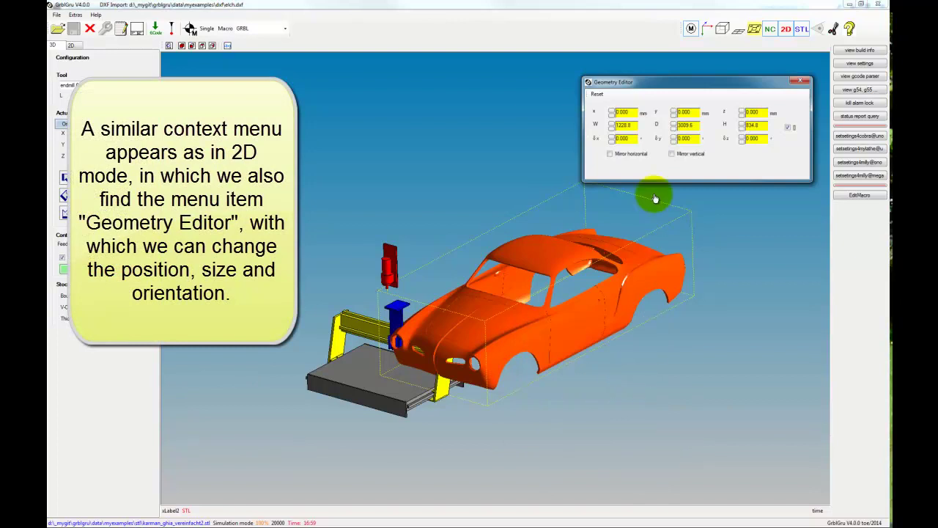
pyautogui.click(611, 111)
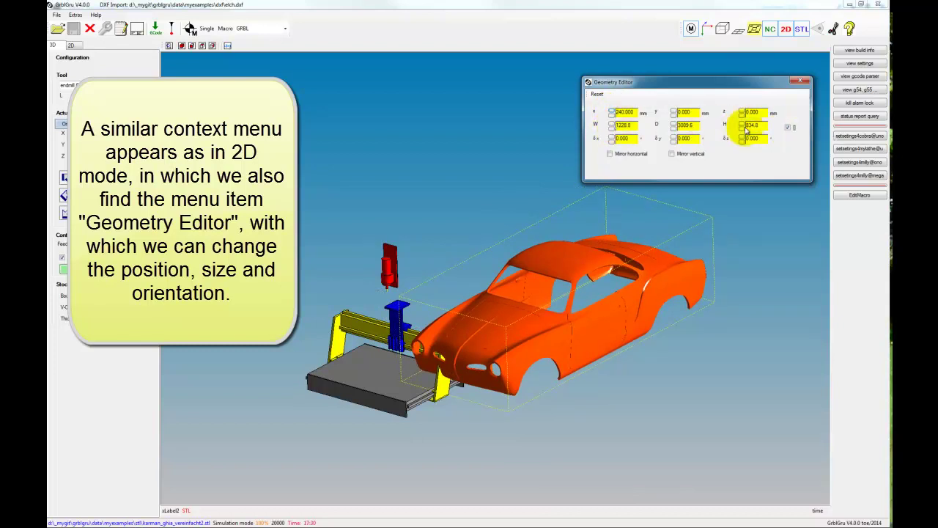
# Scale the car body proportionally to a width of 100 mm and close the Geometry Editor.
pyautogui.moveTo(613, 131); pyautogui.dragTo(614, 131)
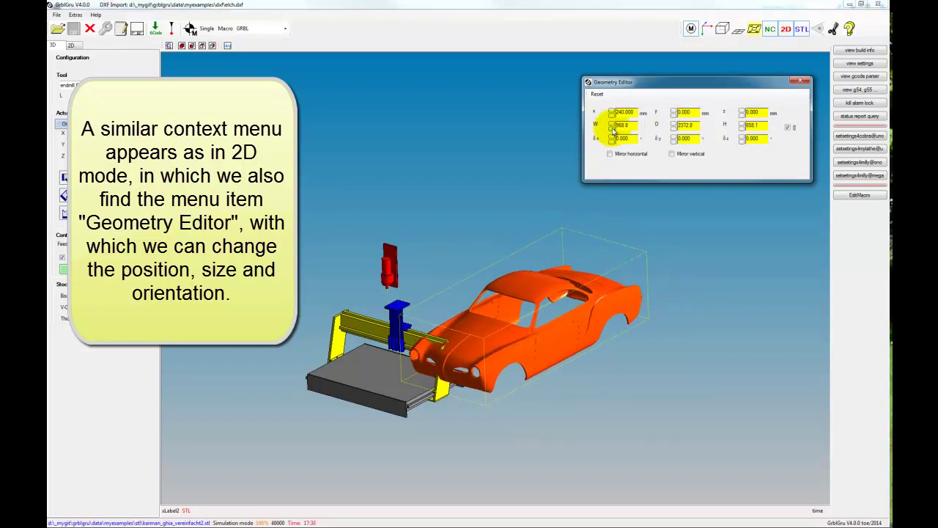
pyautogui.doubleClick(623, 128)
pyautogui.click(629, 140)
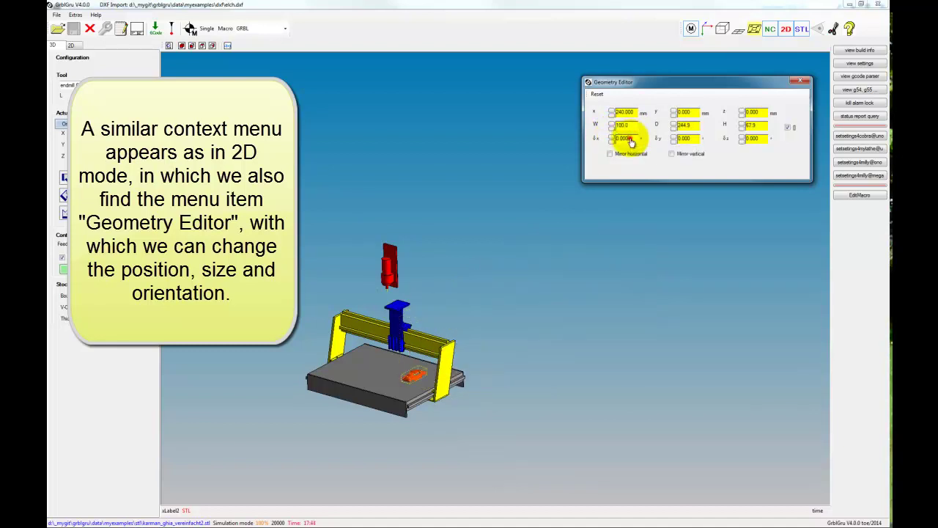
pyautogui.click(802, 81)
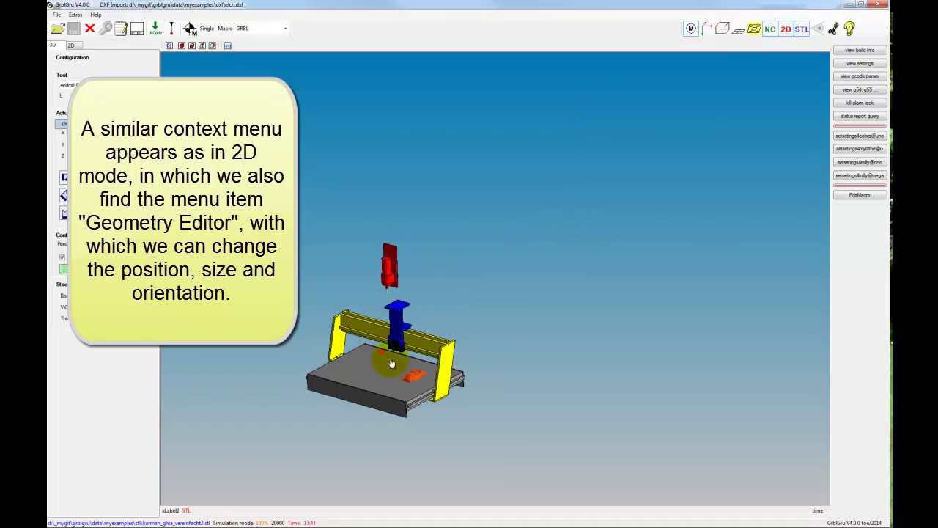